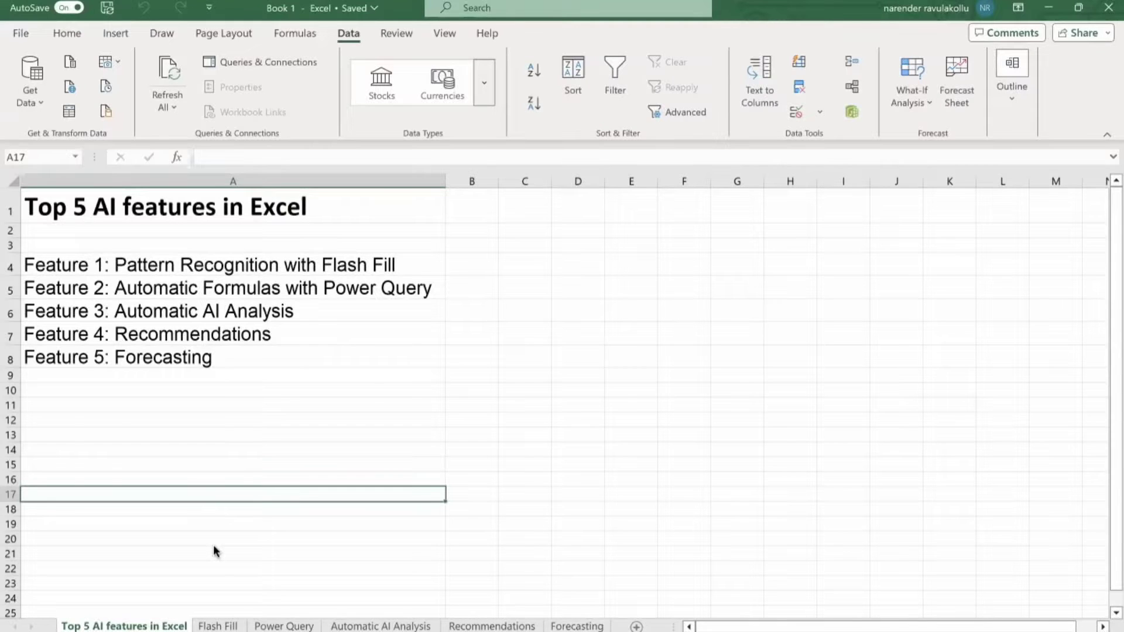
{"action": "left_click", "coordinate": [220, 625]}
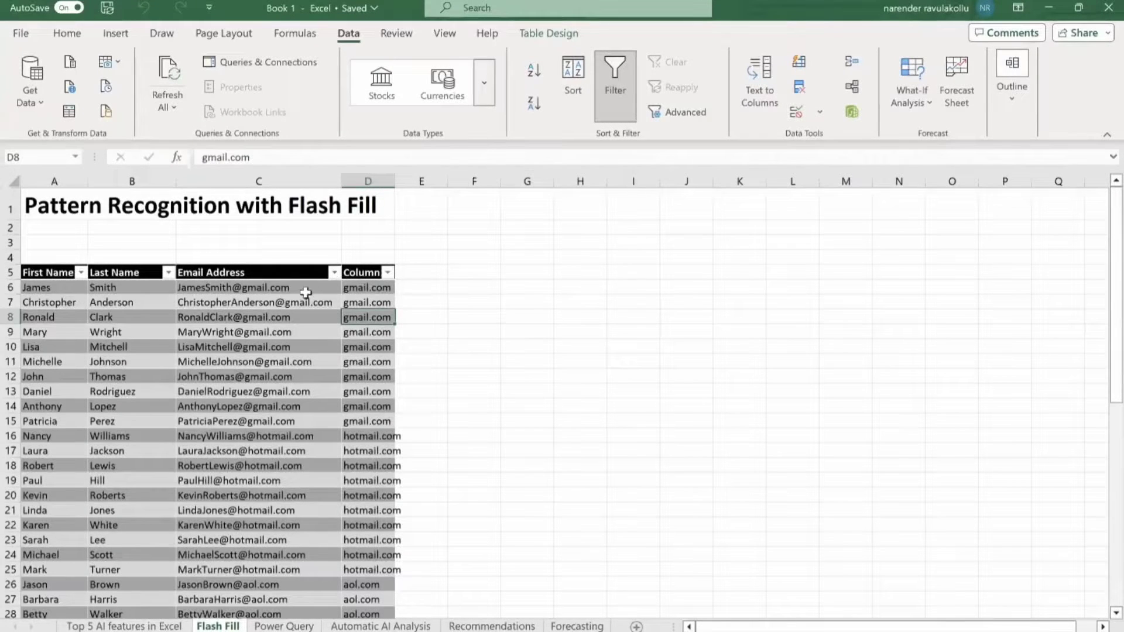
{"action": "left_click", "coordinate": [365, 290]}
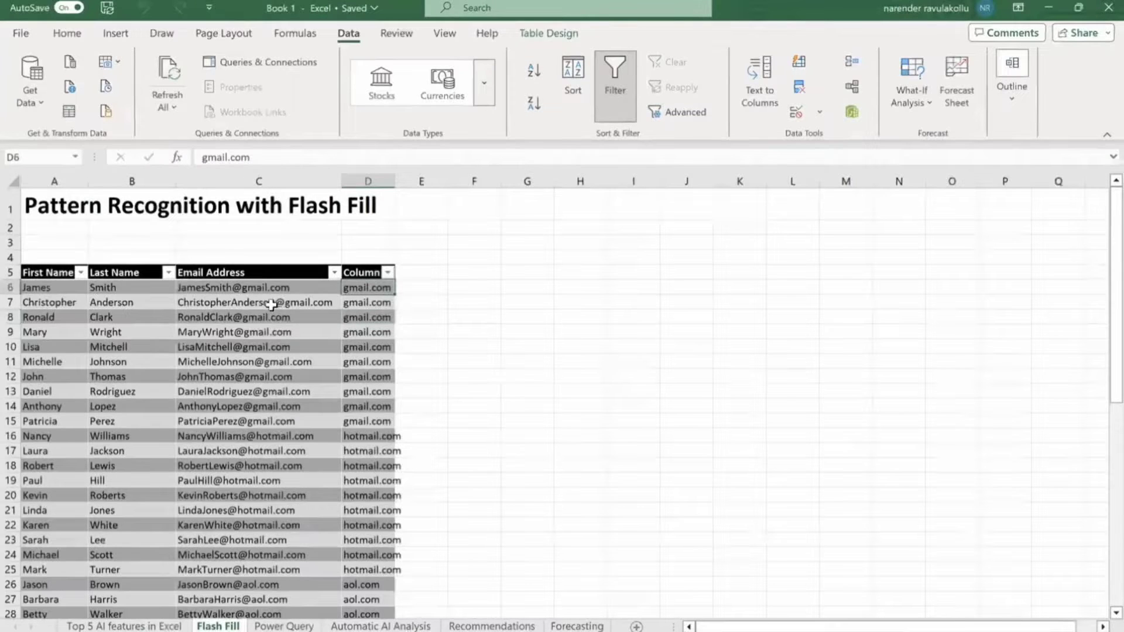
{"action": "scroll", "coordinate": [281, 387], "scroll_direction": "down", "scroll_amount": 1}
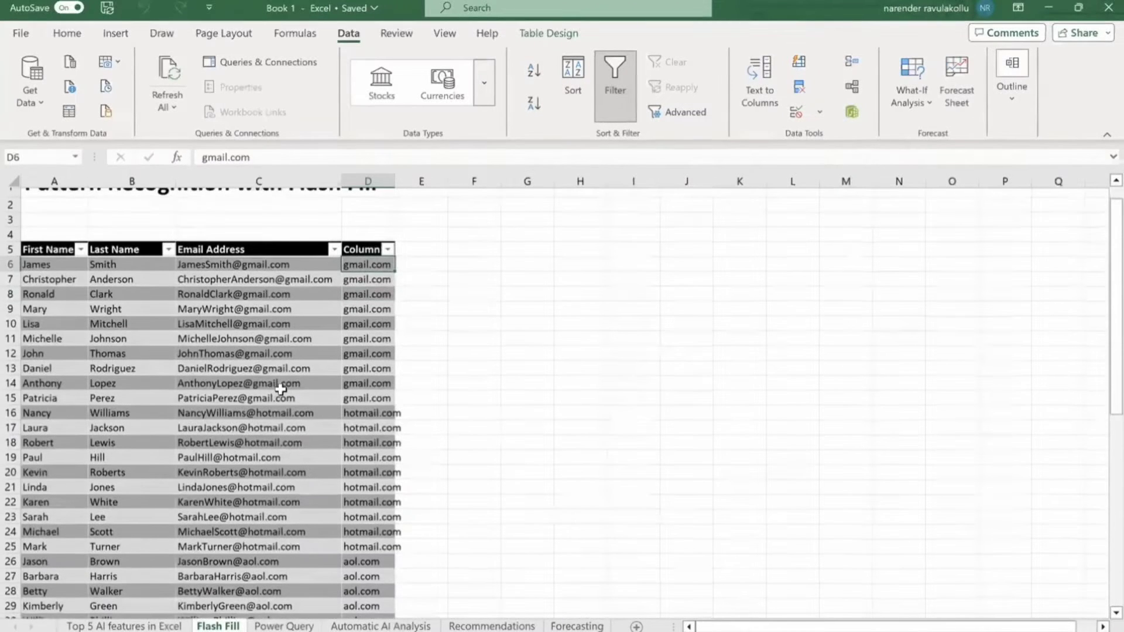
{"action": "left_click", "coordinate": [362, 429]}
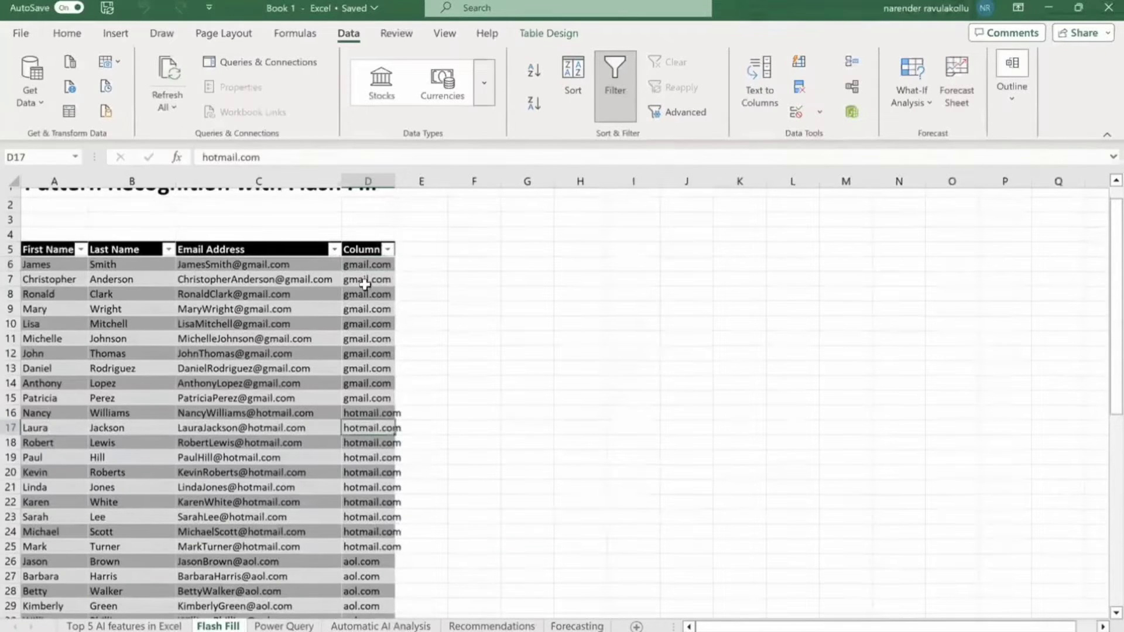
{"action": "left_click", "coordinate": [415, 267]}
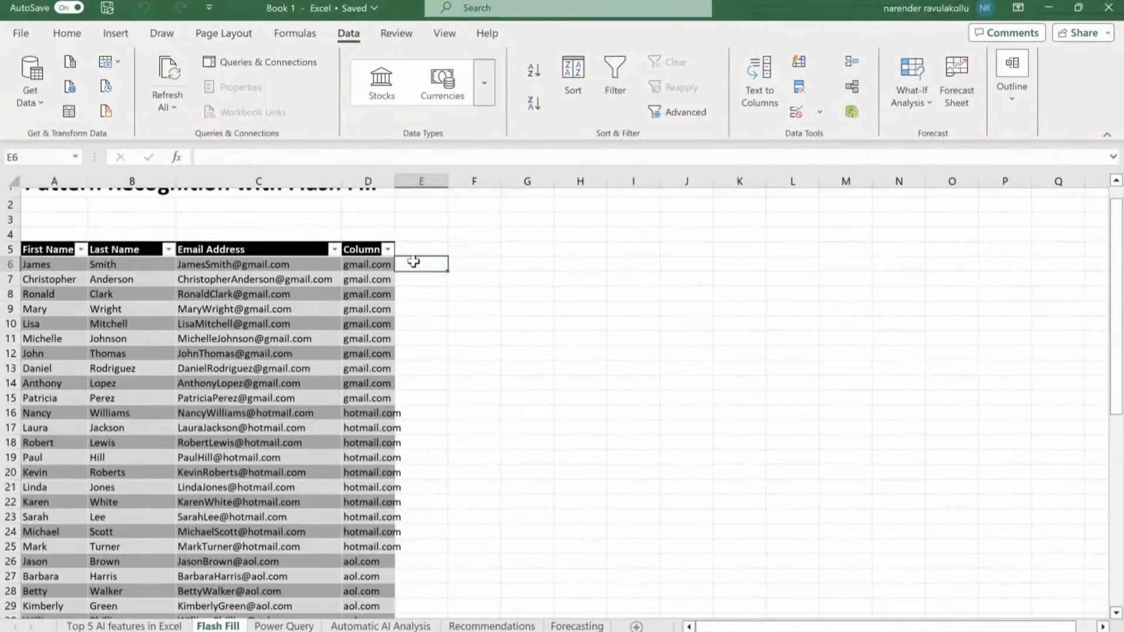
Enter gmail.com as the example domain in cells E6 and E7.
{"action": "type", "text": "gmail.com"}
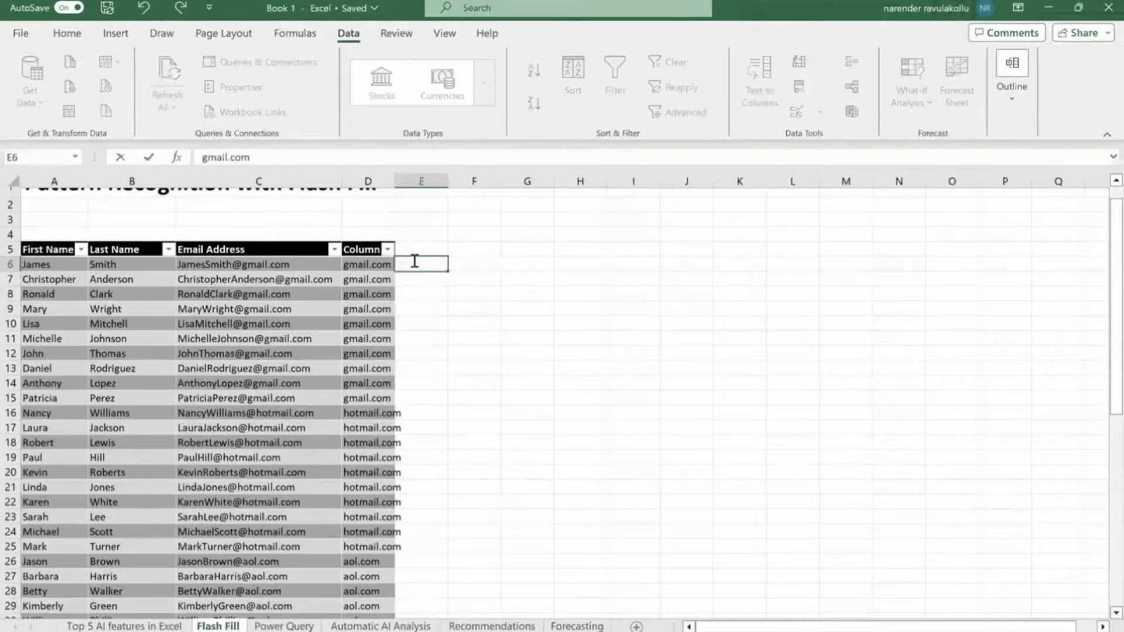
{"action": "key", "text": "Return"}
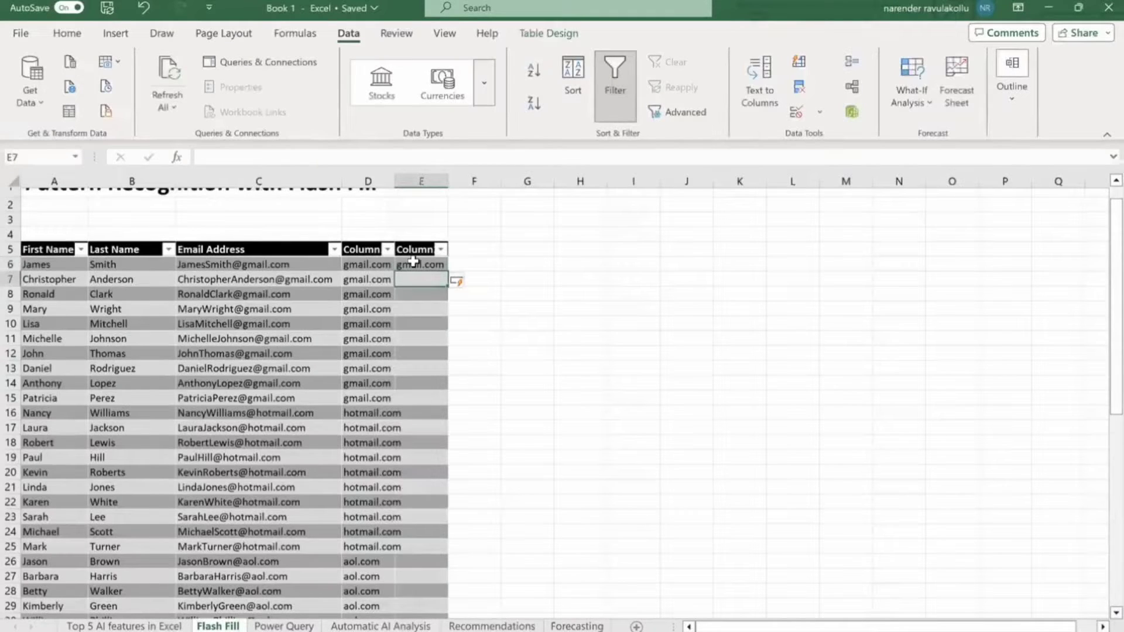
{"action": "type", "text": "gmail.com"}
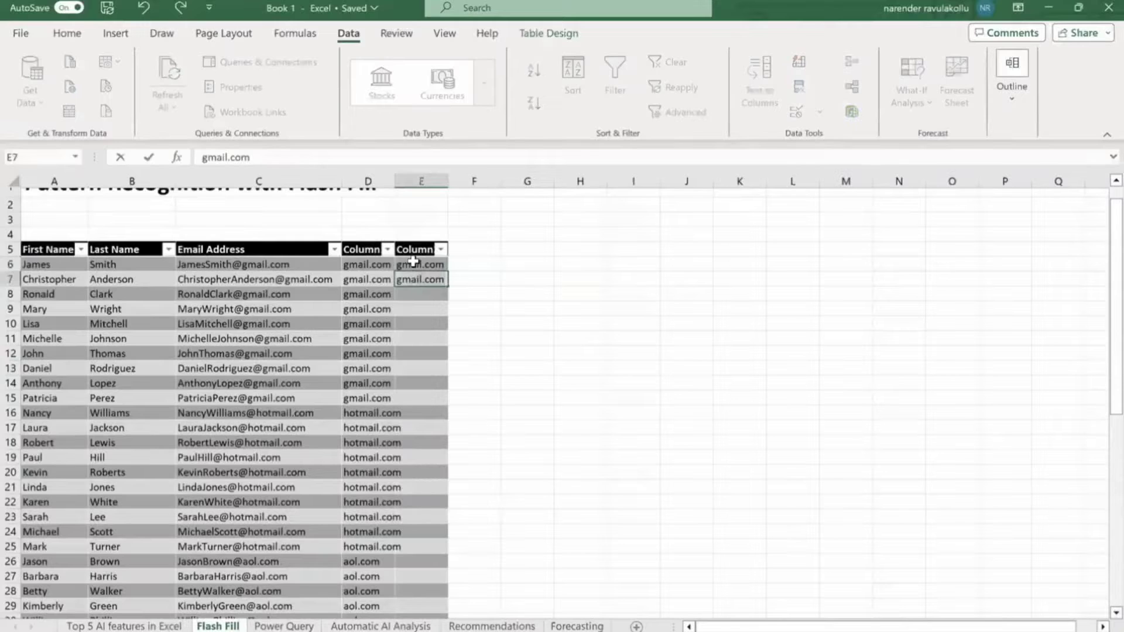
{"action": "key", "text": "Return"}
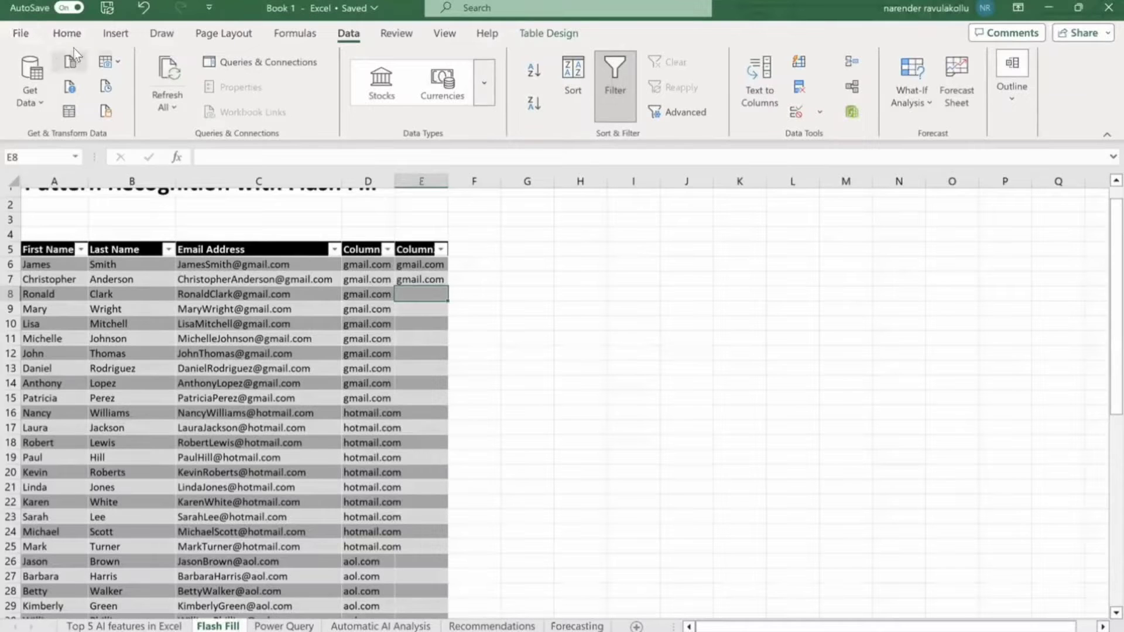
Flash Fill the remaining domains down column E and scroll through to check them.
{"action": "left_click", "coordinate": [66, 34]}
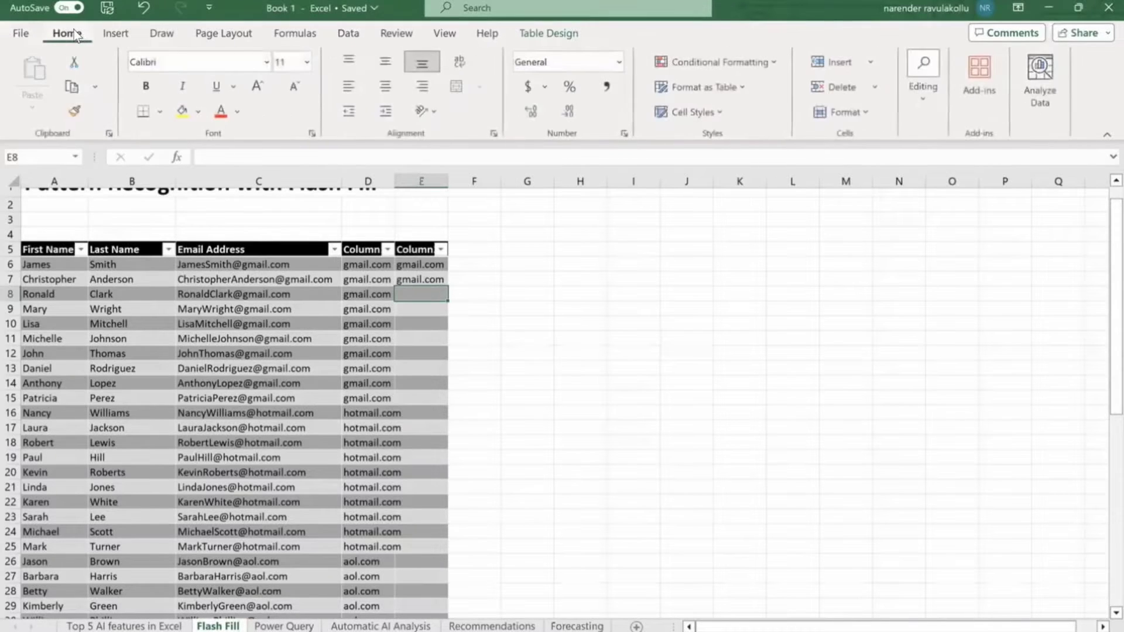
{"action": "left_click", "coordinate": [923, 99]}
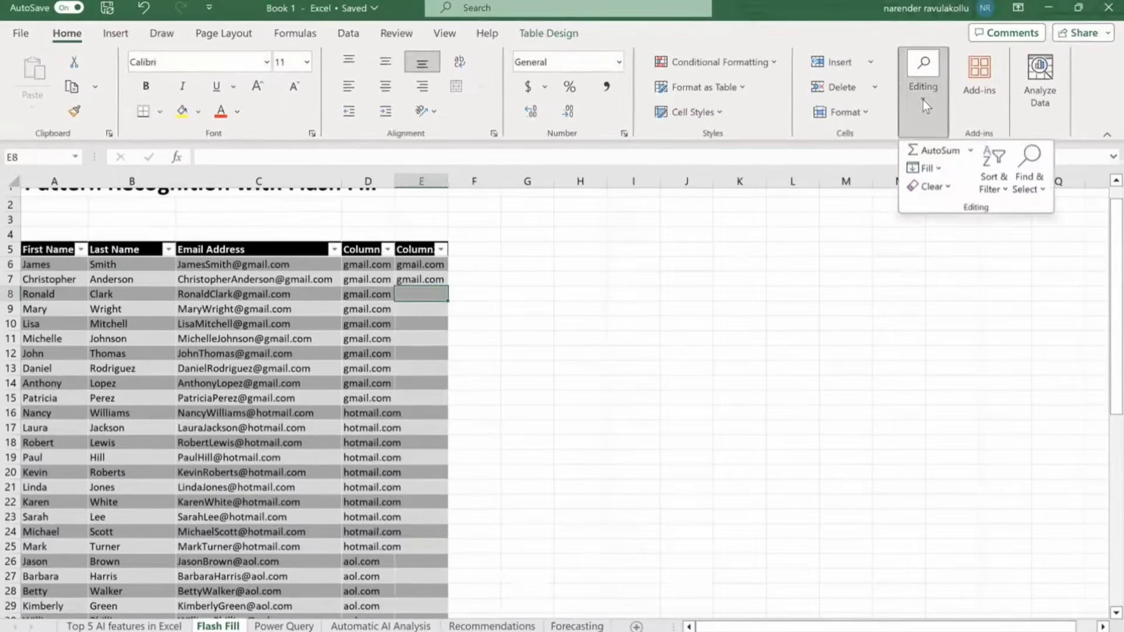
{"action": "left_click", "coordinate": [935, 167]}
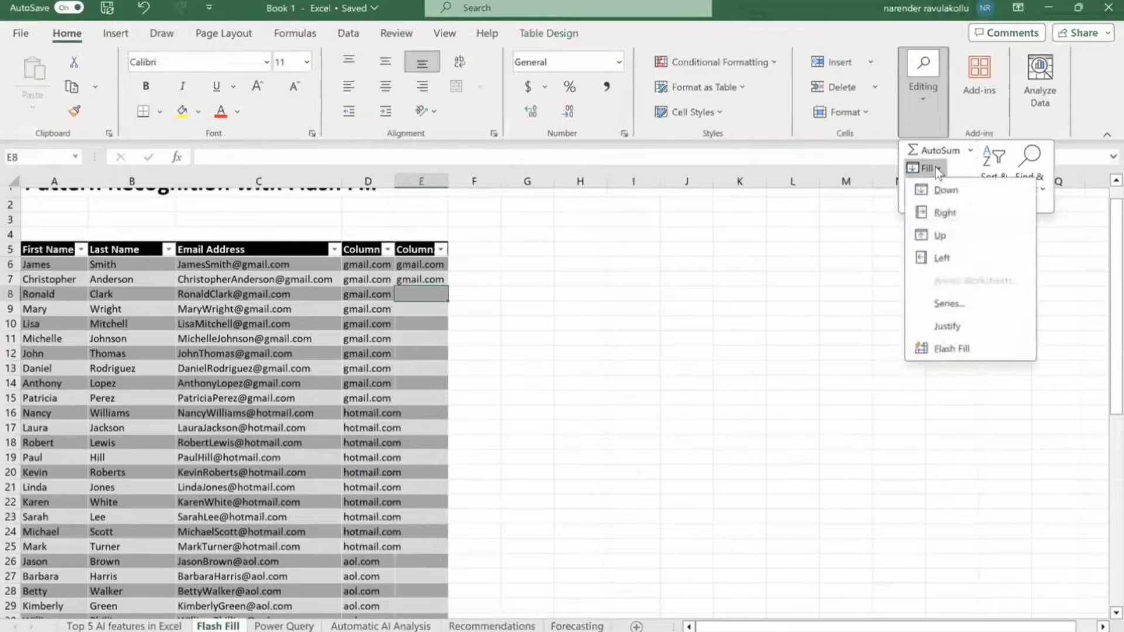
{"action": "left_click", "coordinate": [943, 346]}
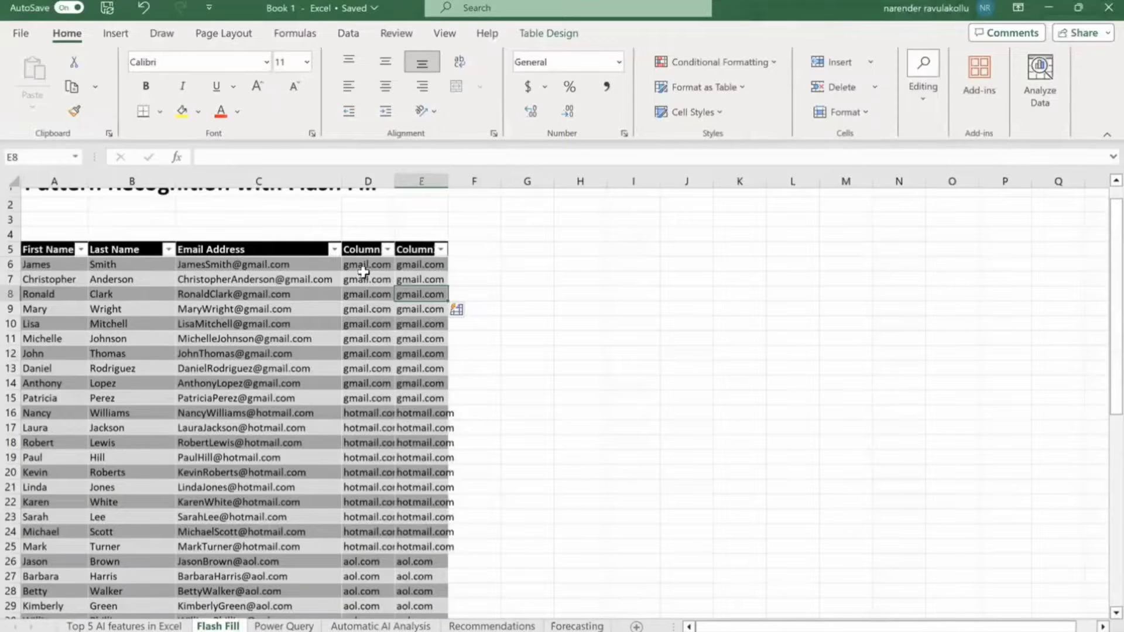
{"action": "left_click", "coordinate": [417, 179]}
{"action": "scroll", "coordinate": [433, 410], "scroll_direction": "down", "scroll_amount": 1}
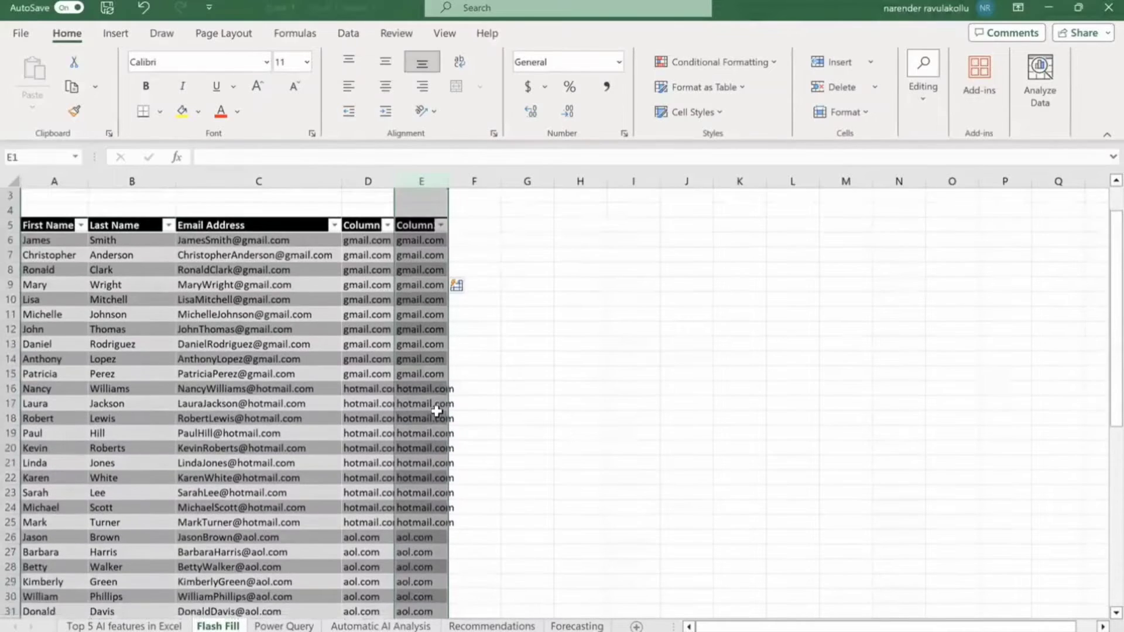
{"action": "scroll", "coordinate": [437, 412], "scroll_direction": "down", "scroll_amount": 1}
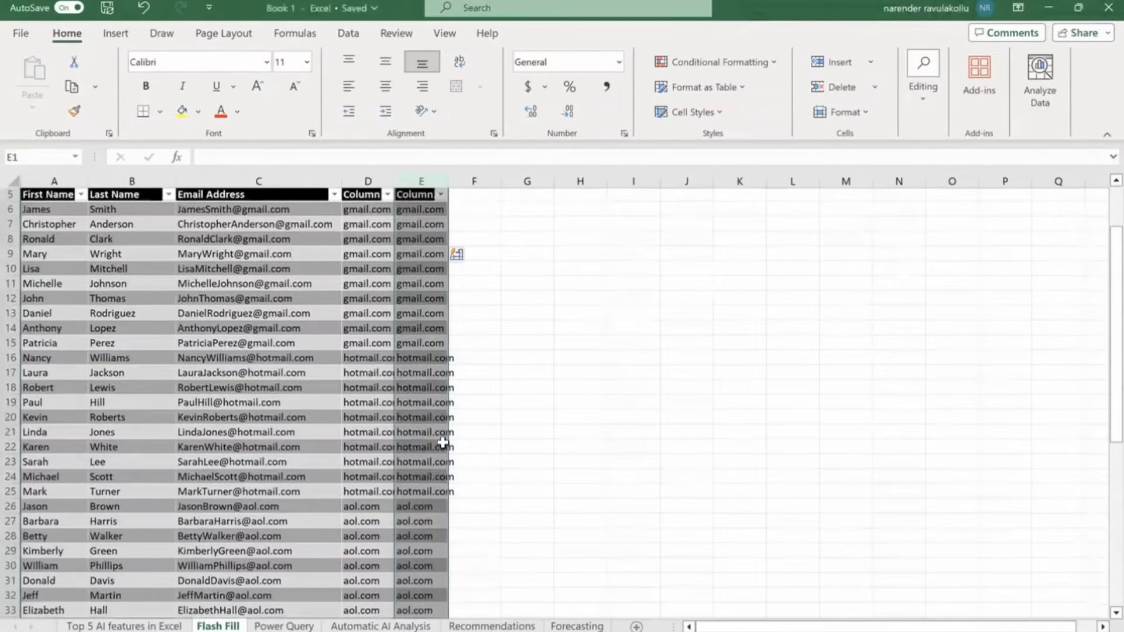
{"action": "scroll", "coordinate": [443, 443], "scroll_direction": "down", "scroll_amount": 4}
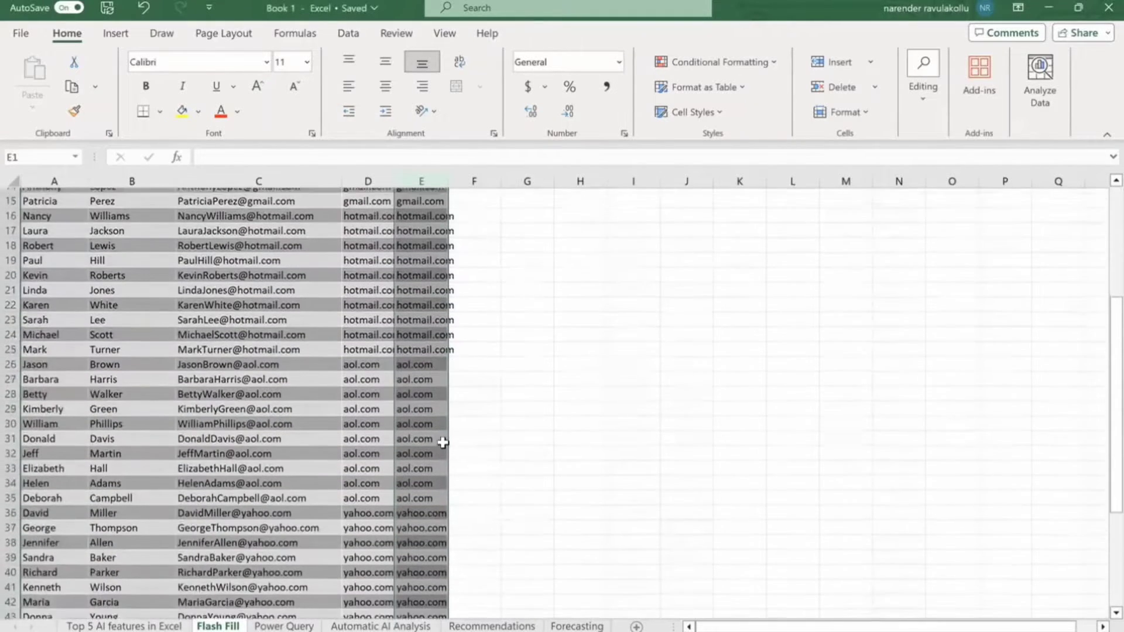
{"action": "scroll", "coordinate": [443, 443], "scroll_direction": "down", "scroll_amount": 1}
{"action": "scroll", "coordinate": [457, 495], "scroll_direction": "down", "scroll_amount": 3}
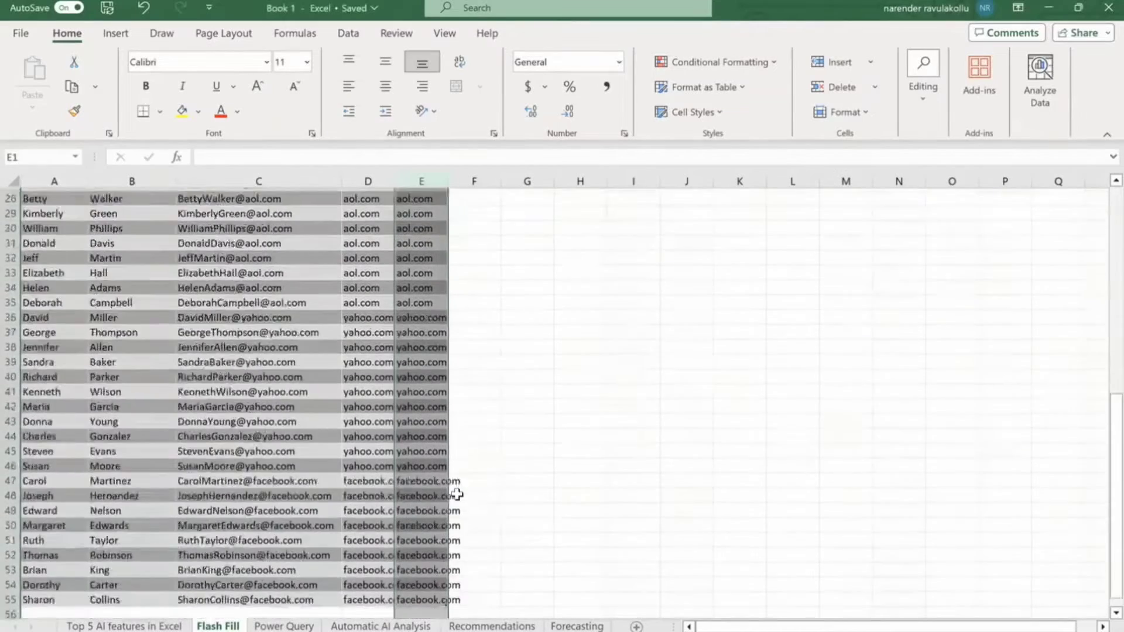
{"action": "scroll", "coordinate": [456, 495], "scroll_direction": "up", "scroll_amount": 6}
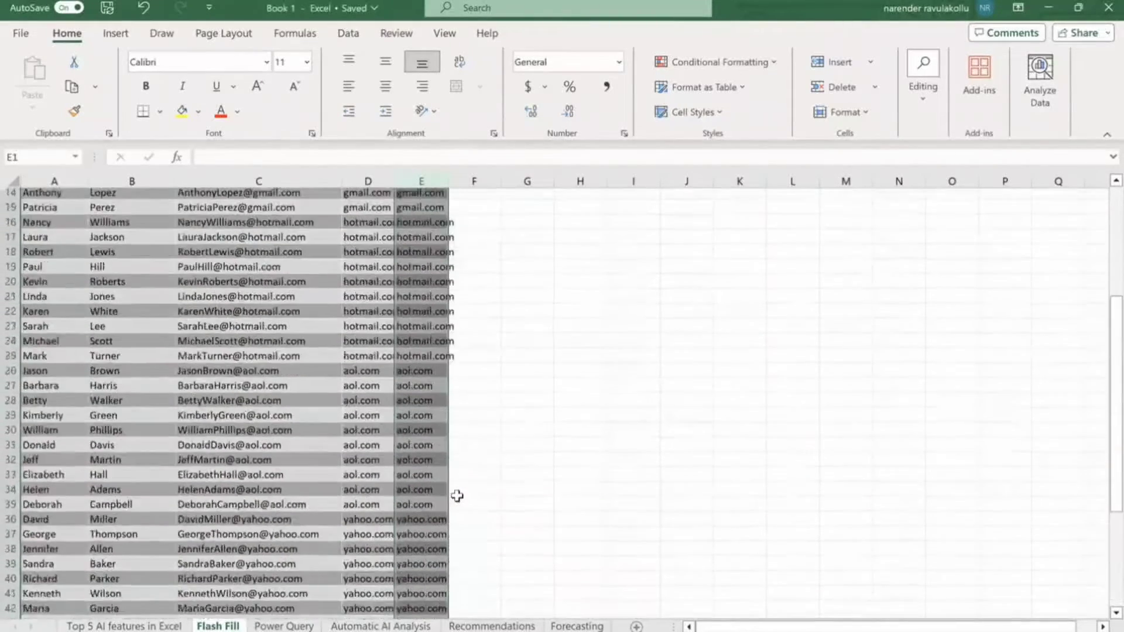
{"action": "scroll", "coordinate": [456, 496], "scroll_direction": "up", "scroll_amount": 5}
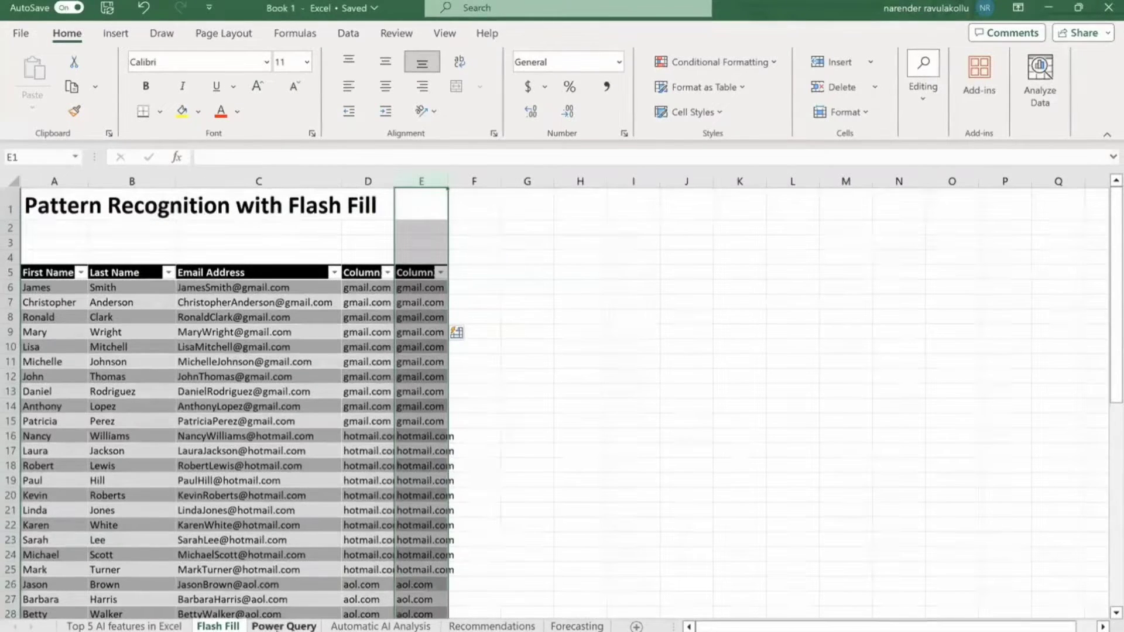
On the Power Query sheet, start a Get Data import From File > From Text/CSV.
{"action": "left_click", "coordinate": [284, 626]}
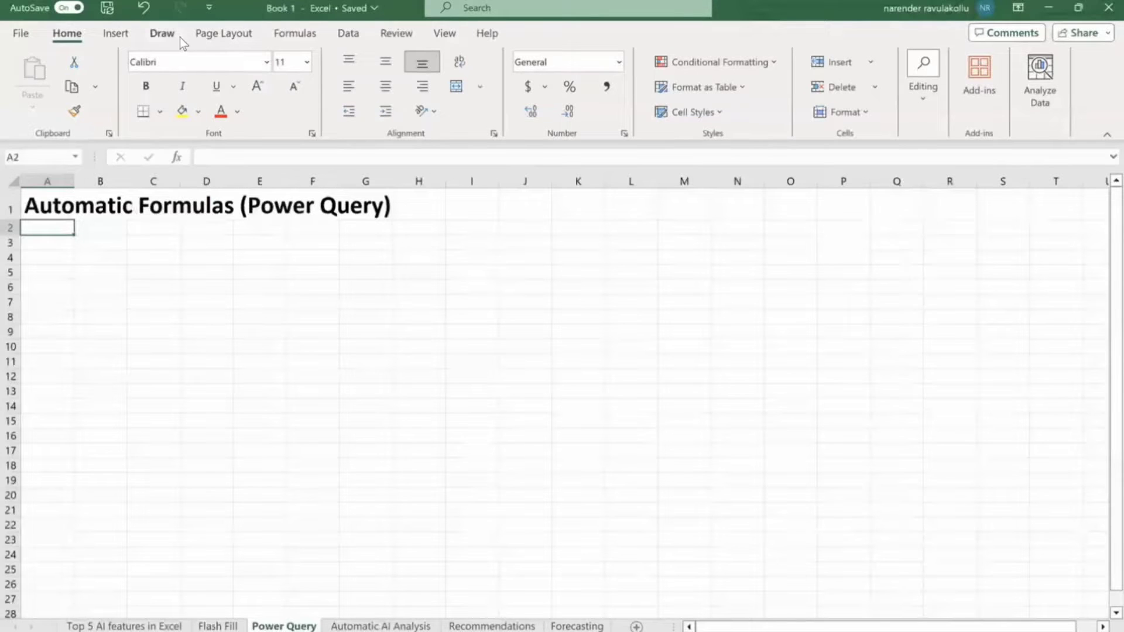
{"action": "left_click", "coordinate": [351, 36]}
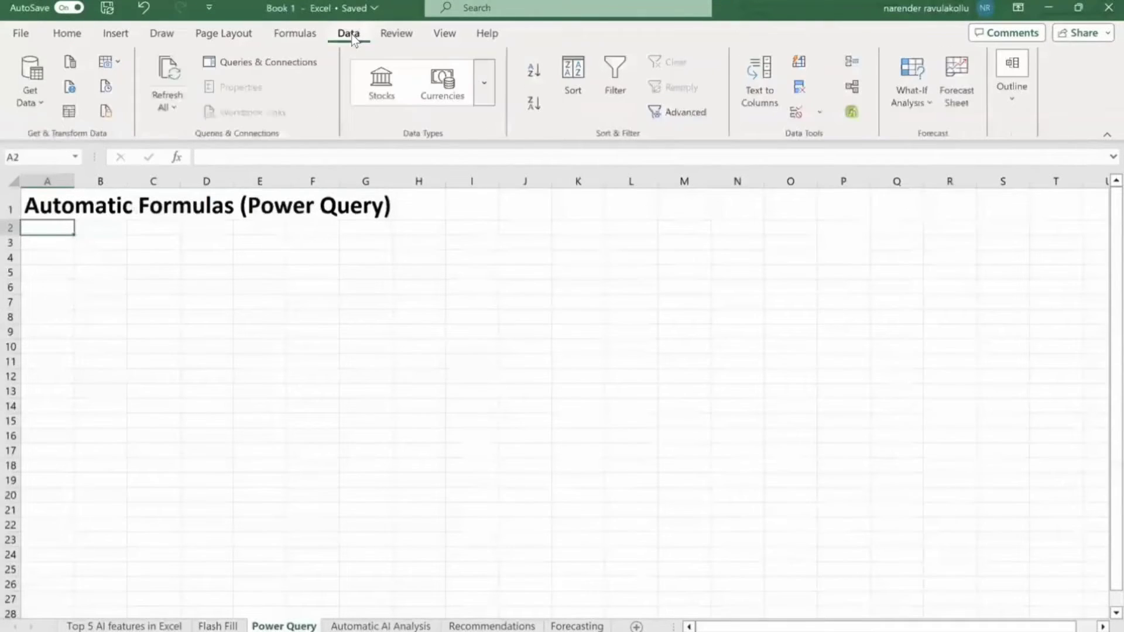
{"action": "left_click", "coordinate": [30, 101]}
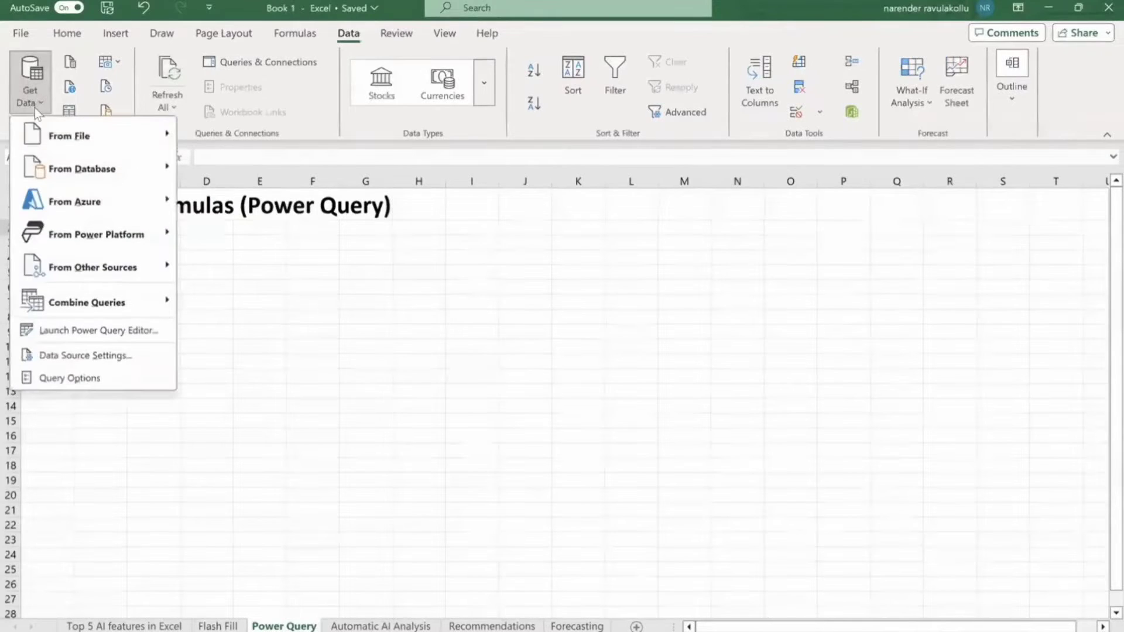
{"action": "mouse_move", "coordinate": [45, 133]}
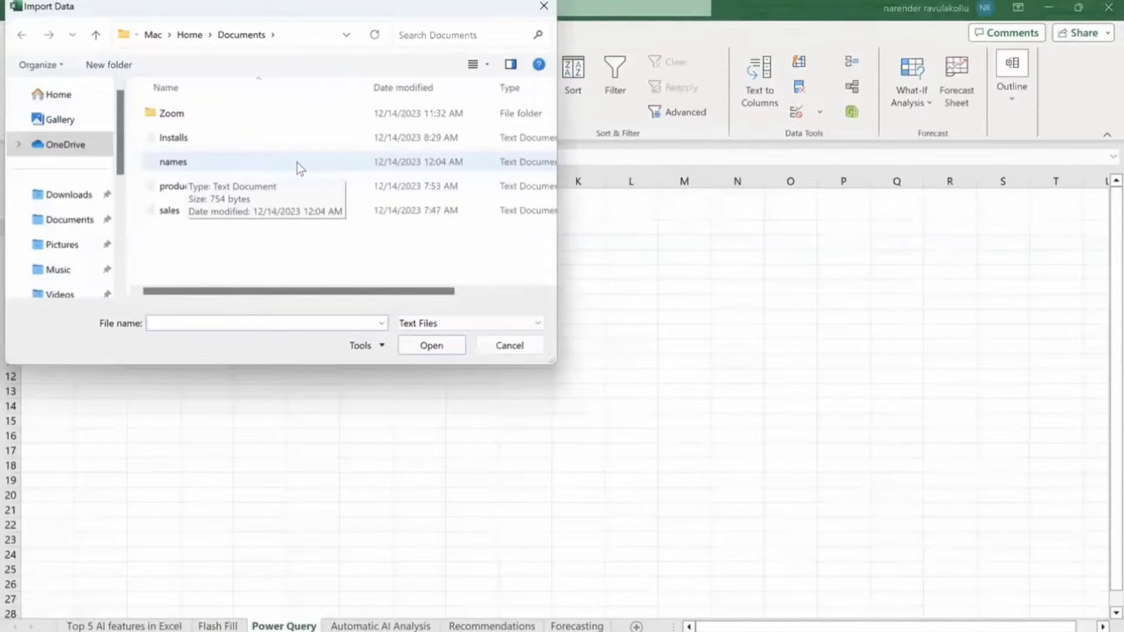
Import names.txt and send it to the Power Query Editor with Transform Data.
{"action": "left_click", "coordinate": [297, 163]}
{"action": "left_click", "coordinate": [445, 345]}
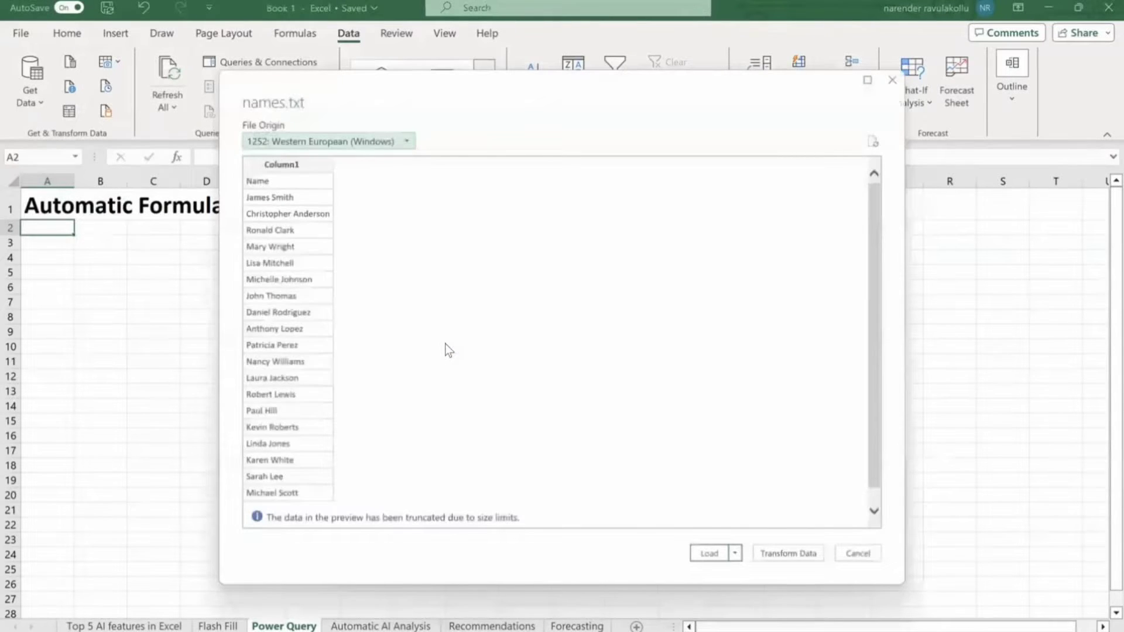
{"action": "left_click", "coordinate": [781, 555]}
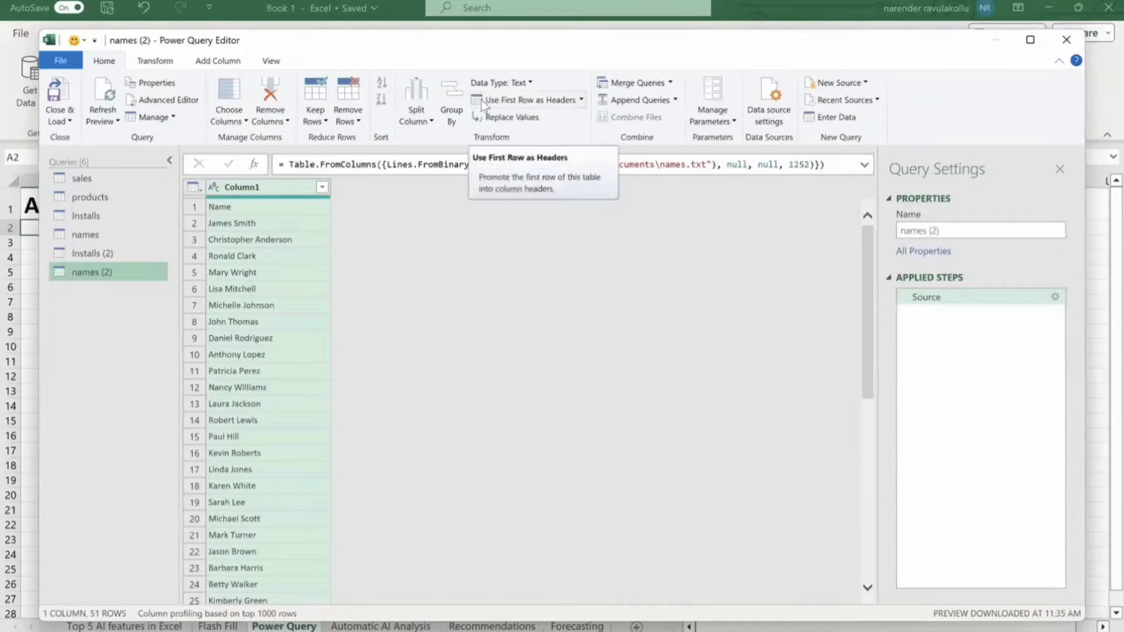
Promote the first row to headers so the names column is titled Name.
{"action": "left_click", "coordinate": [532, 98]}
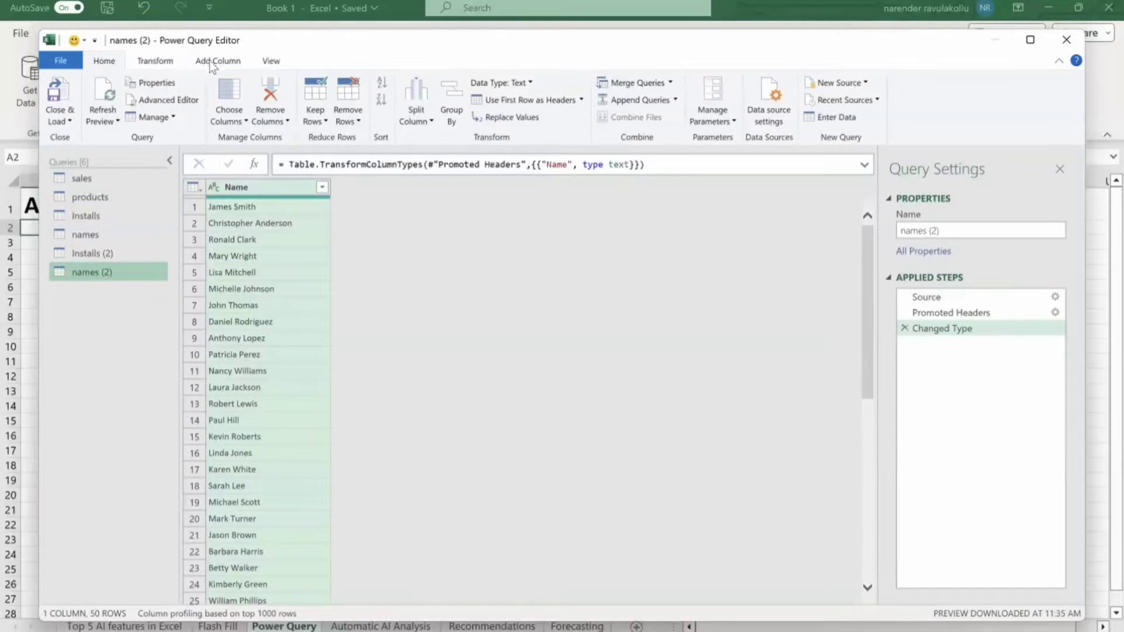
{"action": "left_click", "coordinate": [209, 61]}
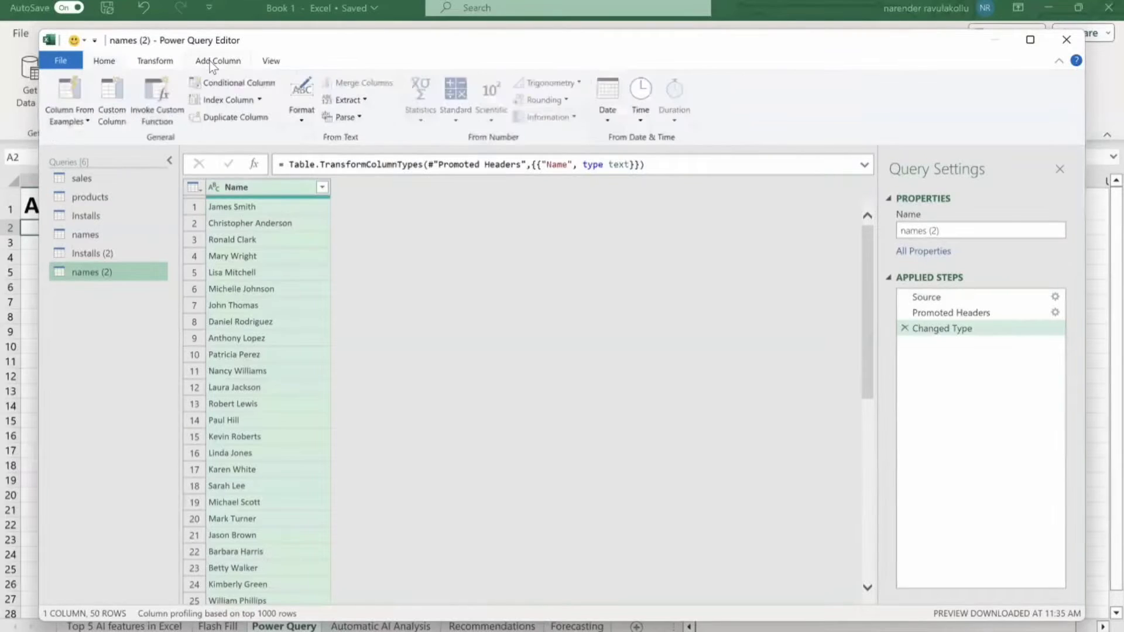
Add a Column From Examples with two sample first-initial-plus-surname gmail.com addresses to fill every row.
{"action": "left_click", "coordinate": [74, 96]}
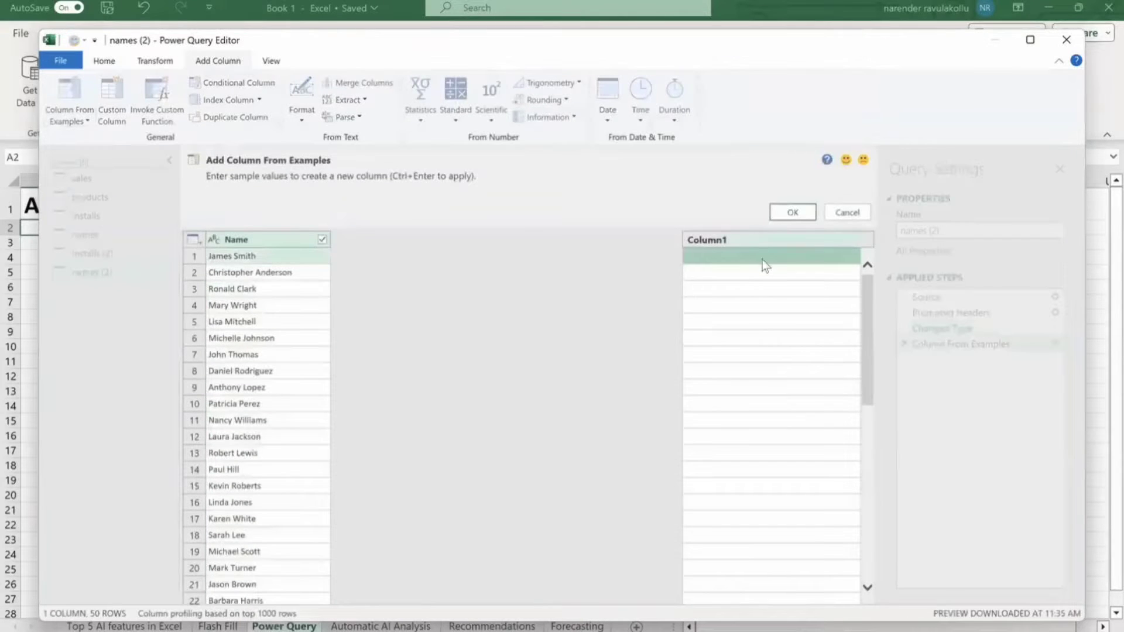
{"action": "left_click", "coordinate": [725, 257]}
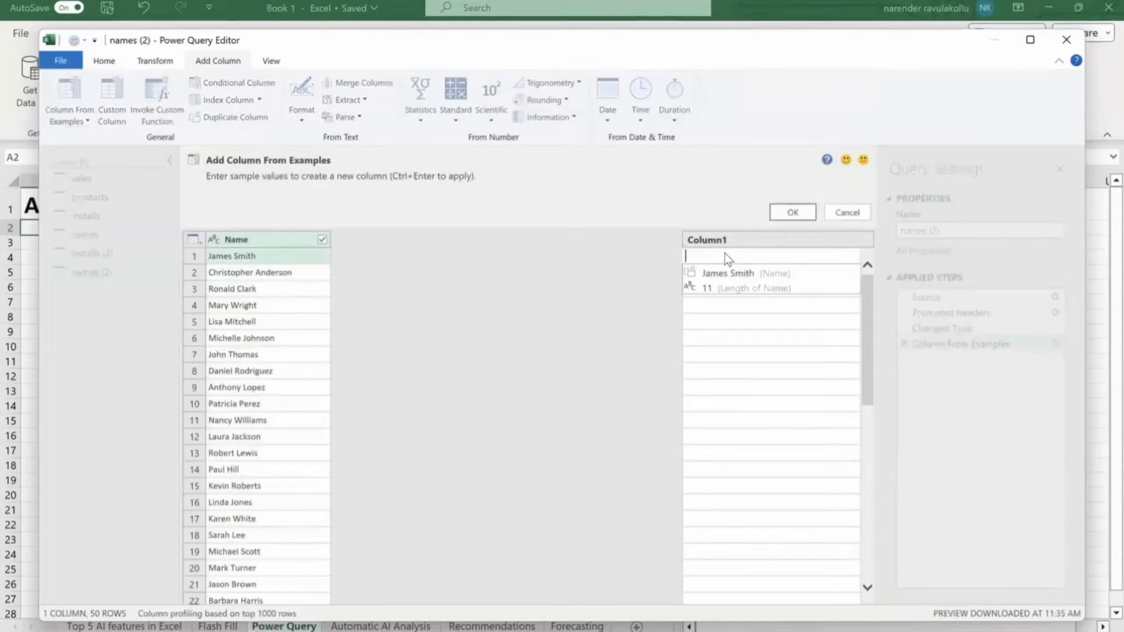
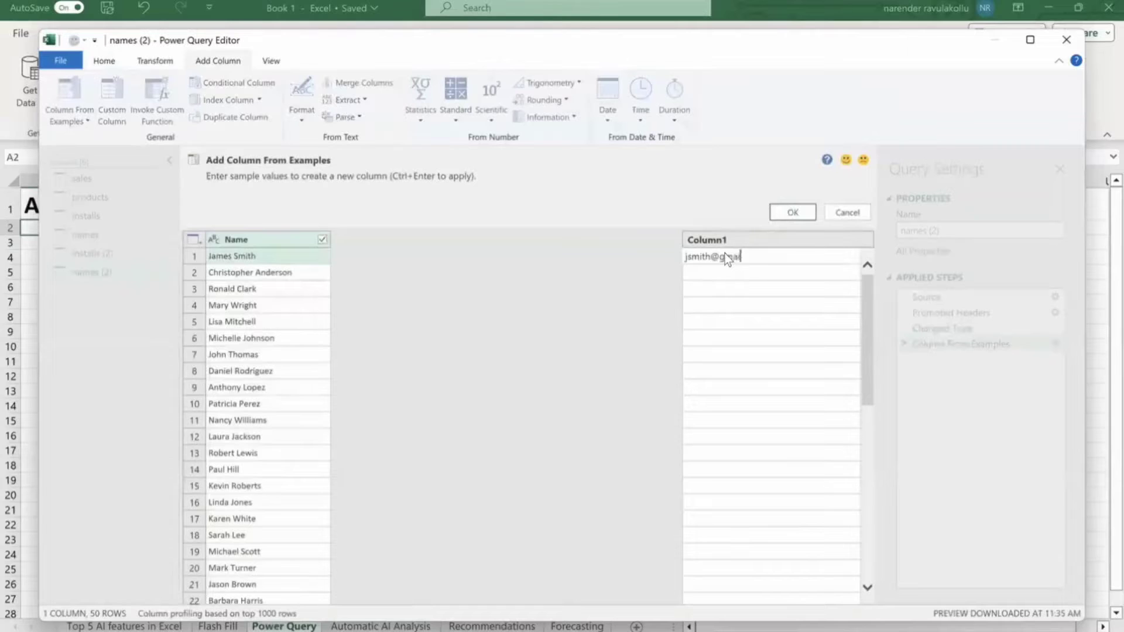
{"action": "key", "text": "Return"}
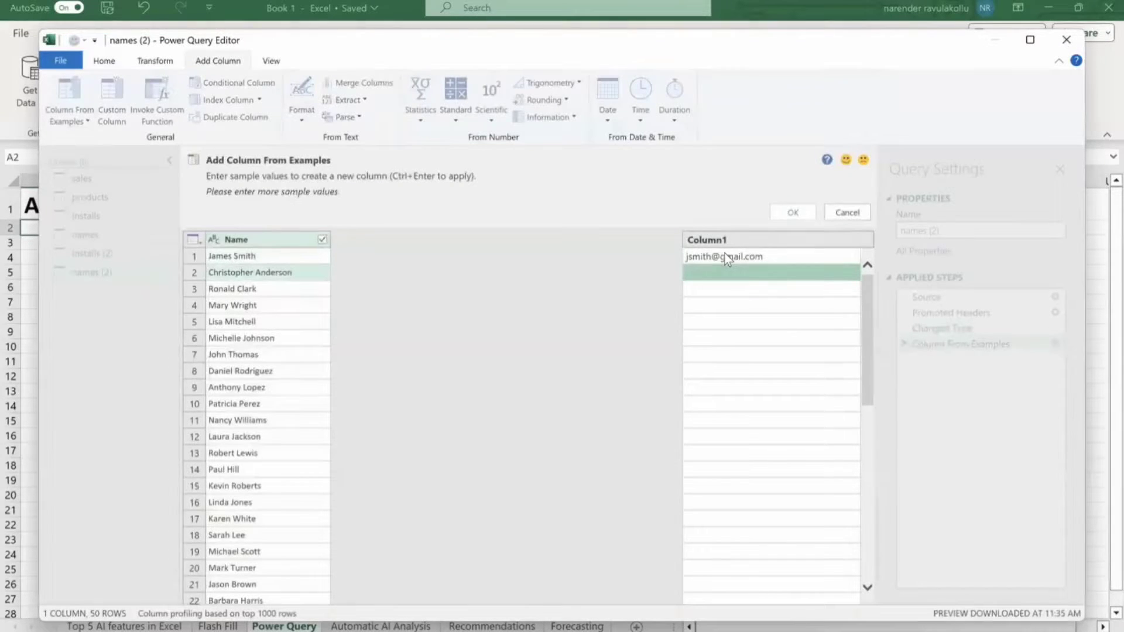
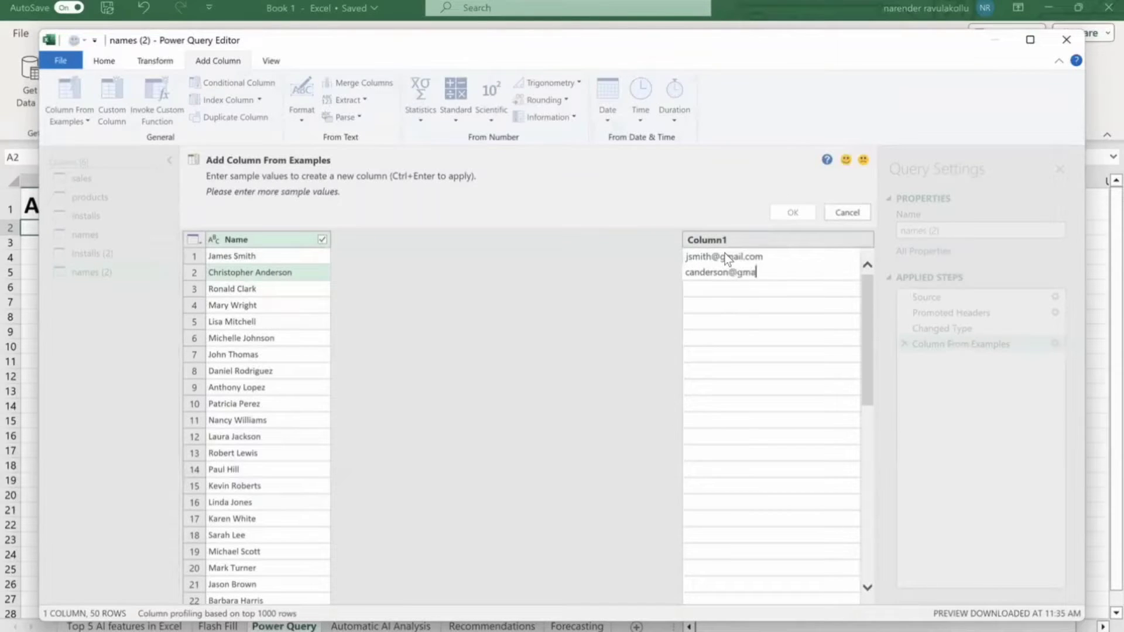
{"action": "key", "text": "Return"}
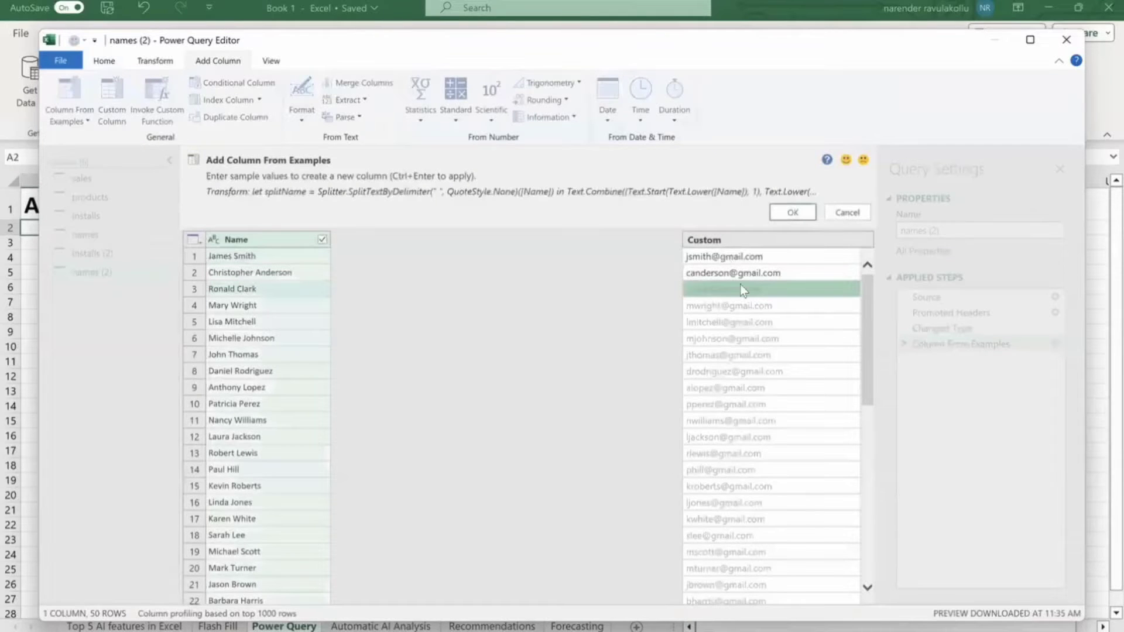
{"action": "scroll", "coordinate": [746, 391], "scroll_direction": "down", "scroll_amount": 5}
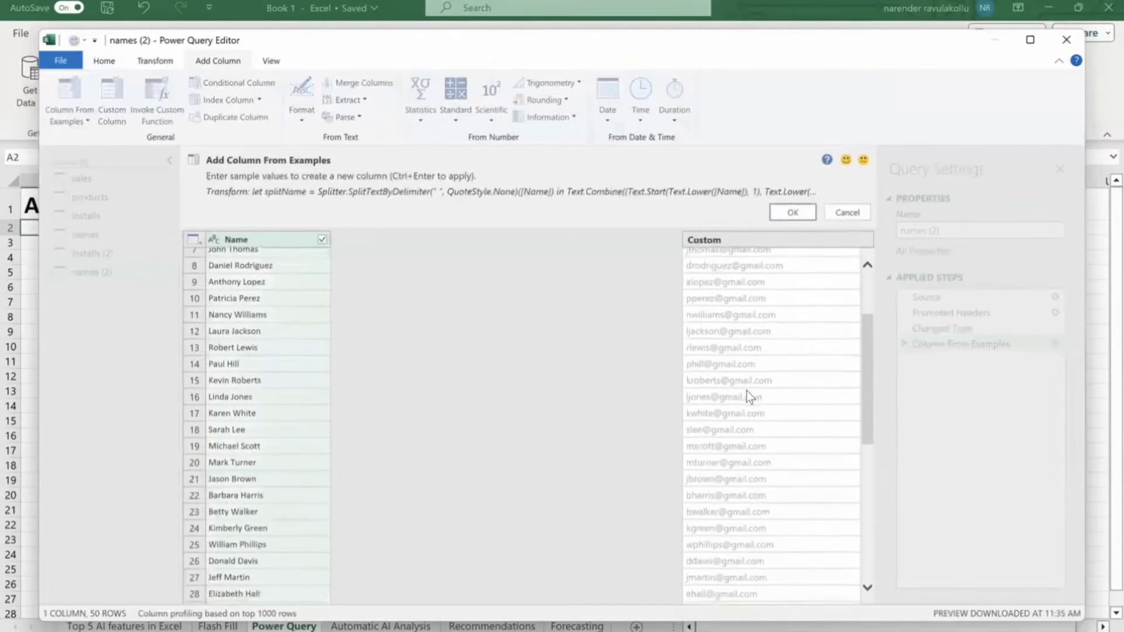
{"action": "scroll", "coordinate": [746, 391], "scroll_direction": "up", "scroll_amount": 5}
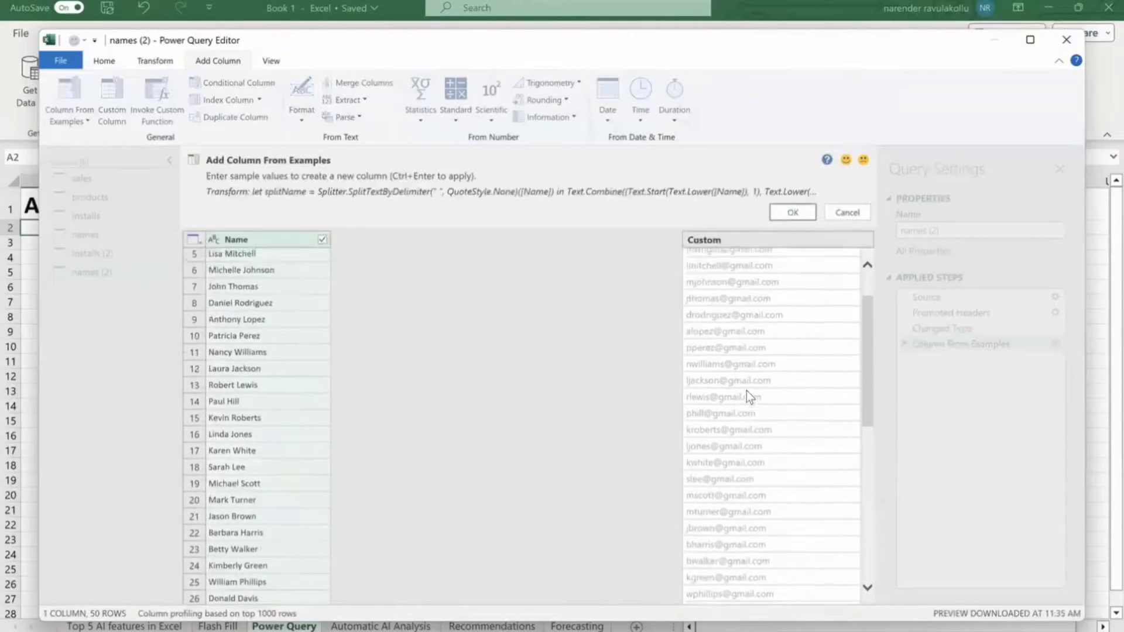
Accept the generated Custom email column and scroll through its preview.
{"action": "left_click", "coordinate": [793, 212]}
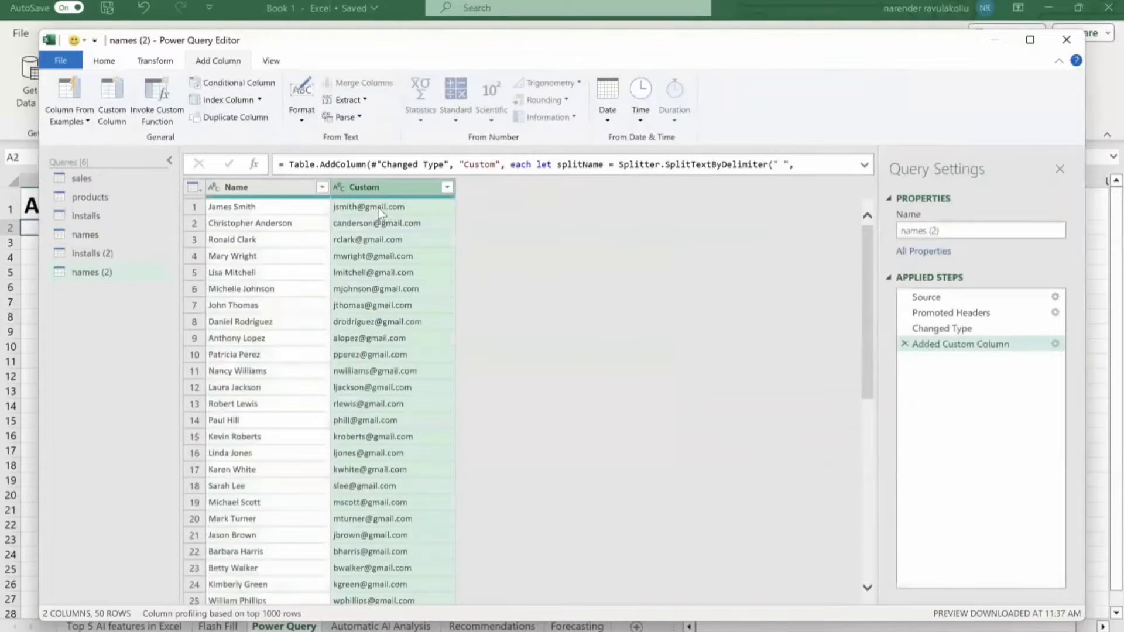
{"action": "scroll", "coordinate": [397, 364], "scroll_direction": "down", "scroll_amount": 4}
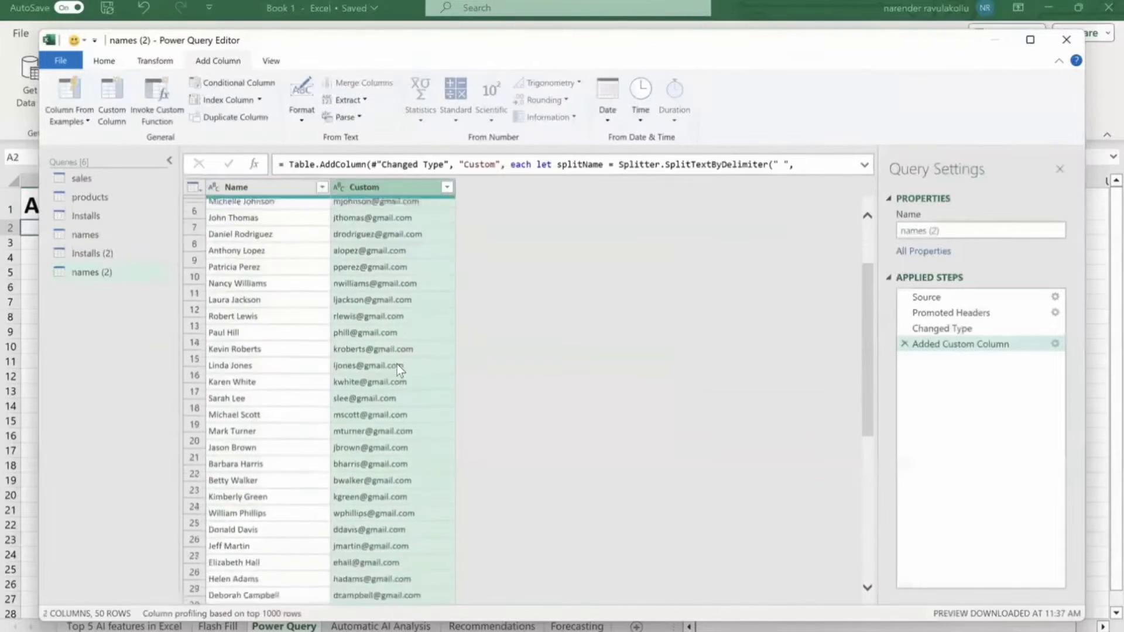
{"action": "scroll", "coordinate": [397, 364], "scroll_direction": "down", "scroll_amount": 3}
{"action": "scroll", "coordinate": [397, 364], "scroll_direction": "up", "scroll_amount": 7}
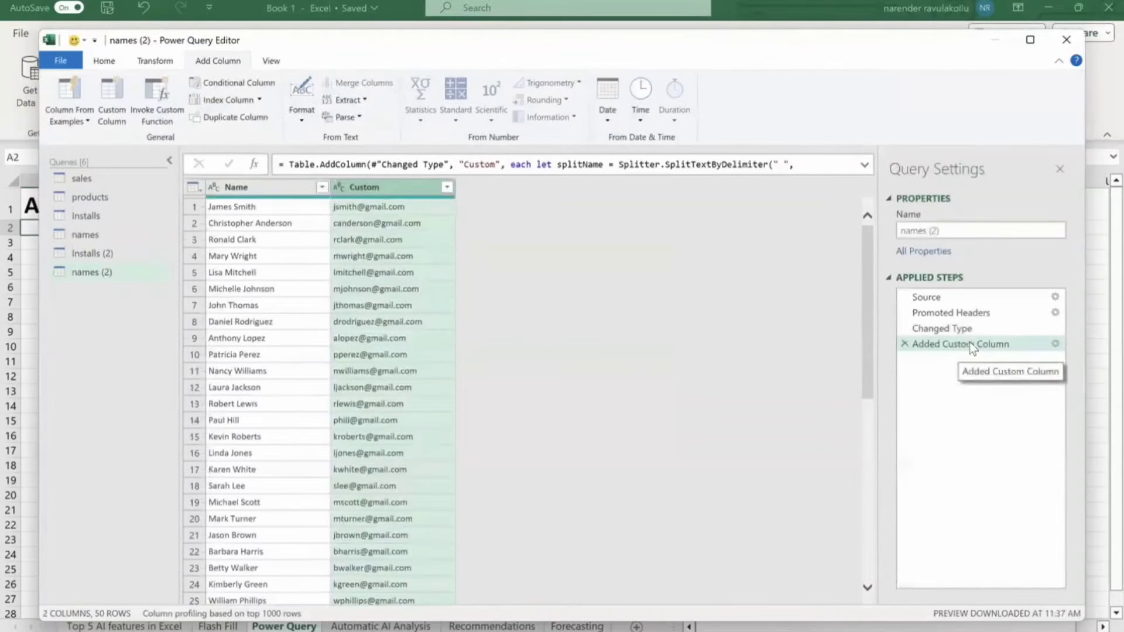
Inspect the Added Custom Column formula, then Close & Load the query to a new sheet.
{"action": "left_click", "coordinate": [1055, 343]}
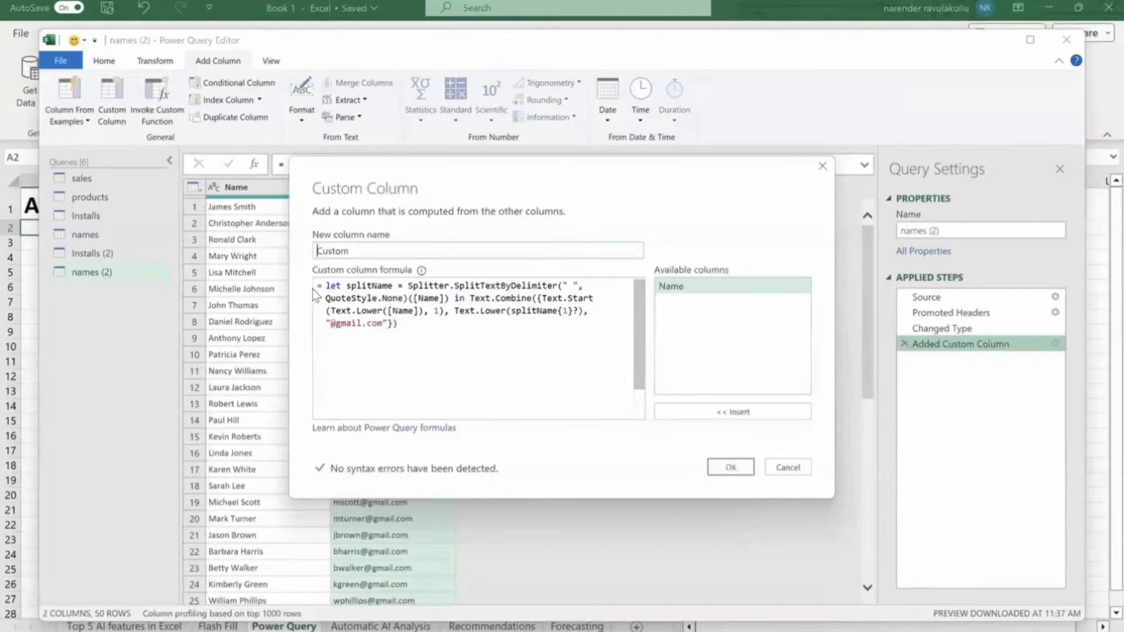
{"action": "left_click", "coordinate": [420, 323]}
{"action": "left_click_drag", "start_coordinate": [418, 326], "coordinate": [314, 279]}
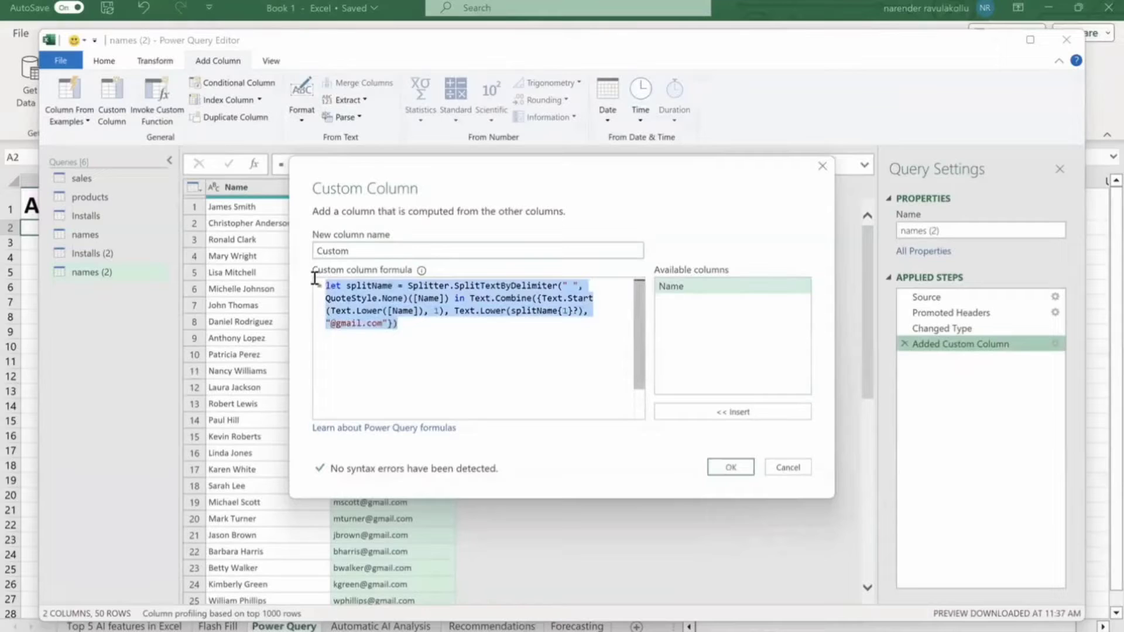
{"action": "left_click", "coordinate": [726, 467]}
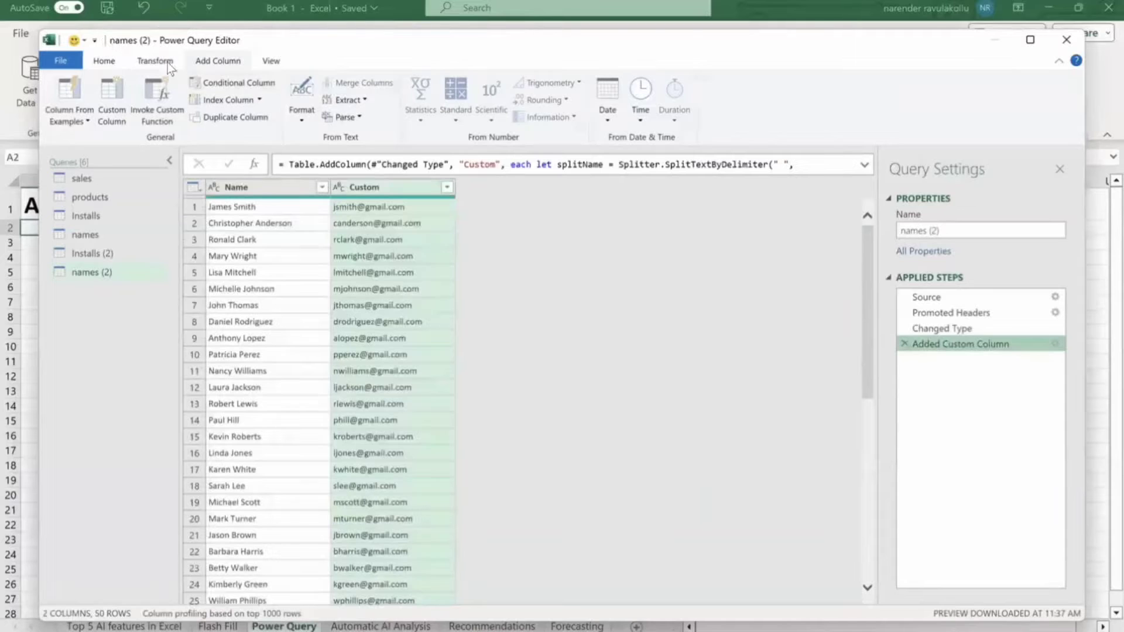
{"action": "left_click", "coordinate": [115, 63]}
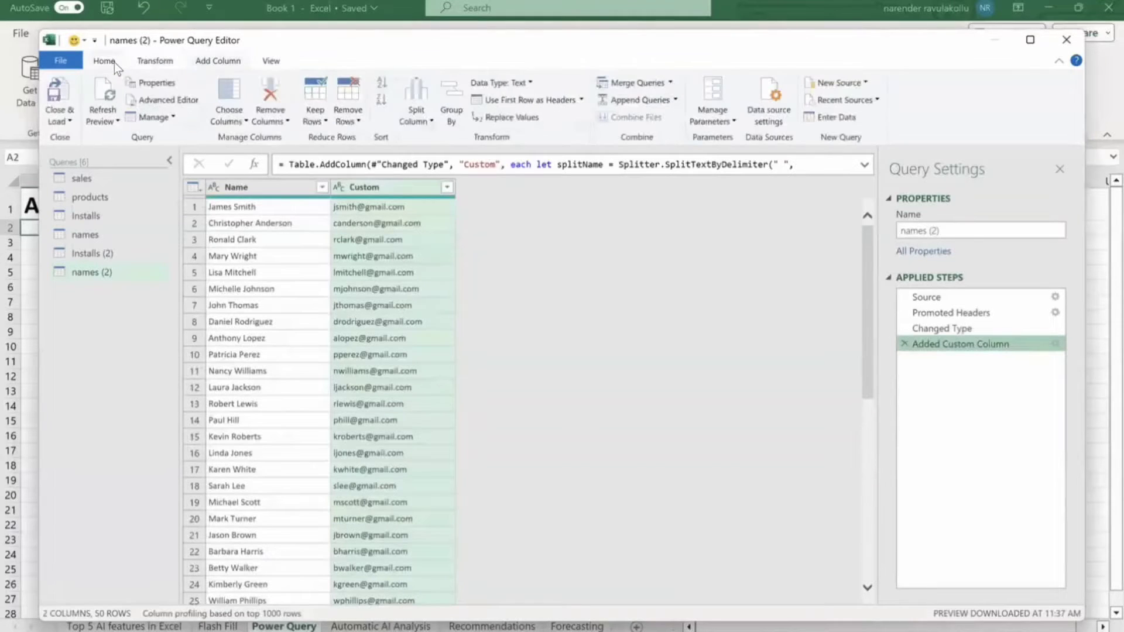
{"action": "left_click", "coordinate": [58, 90]}
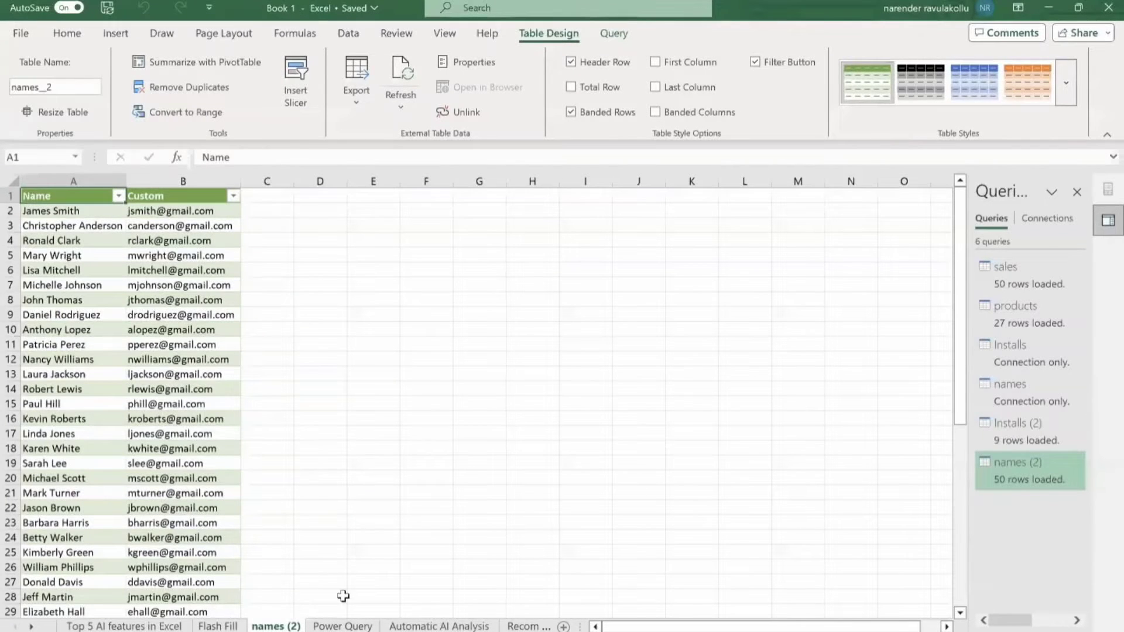
On the Automatic AI Analysis sheet, delete the Sales–Boxes correlation chart.
{"action": "left_click", "coordinate": [439, 626]}
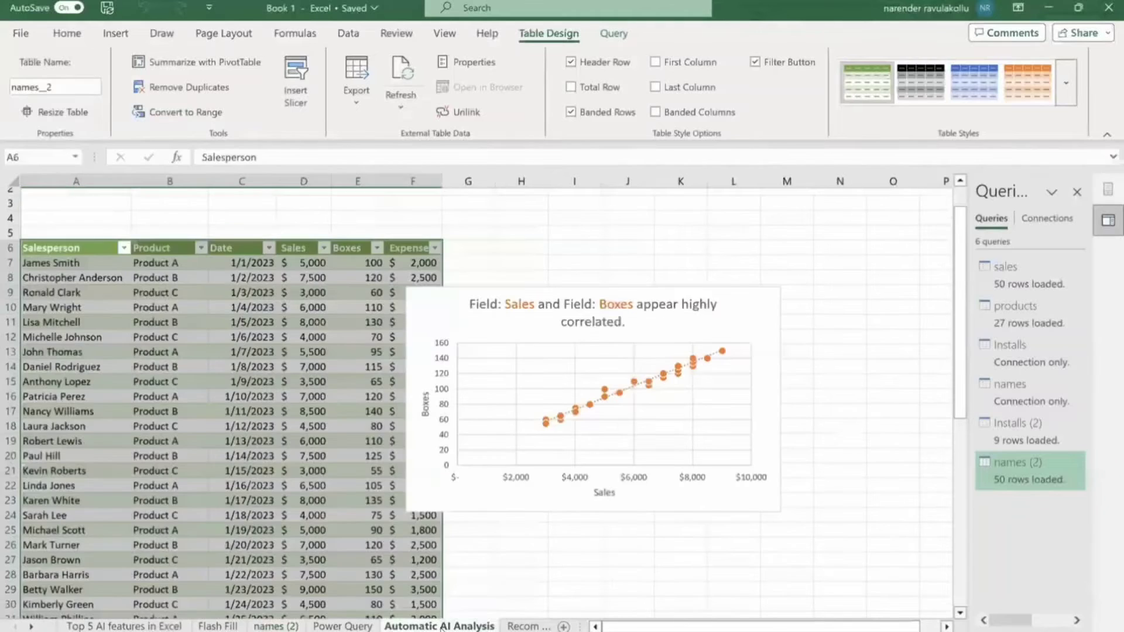
{"action": "left_click", "coordinate": [513, 330]}
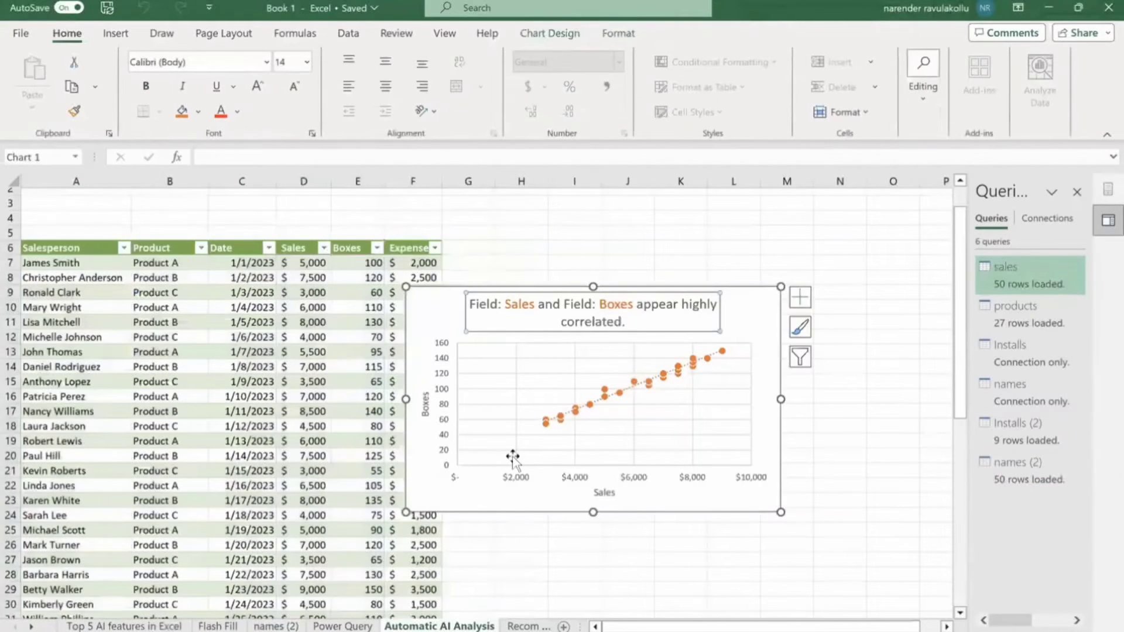
{"action": "scroll", "coordinate": [513, 462], "scroll_direction": "up", "scroll_amount": 1}
{"action": "scroll", "coordinate": [513, 462], "scroll_direction": "up", "scroll_amount": 1}
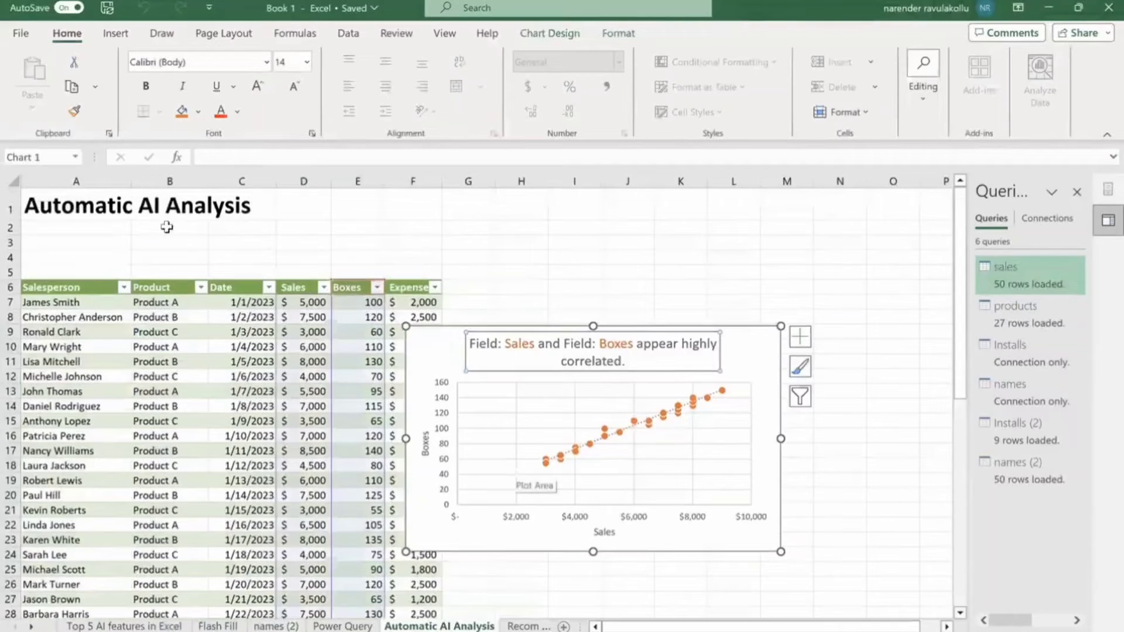
{"action": "key", "text": "Delete"}
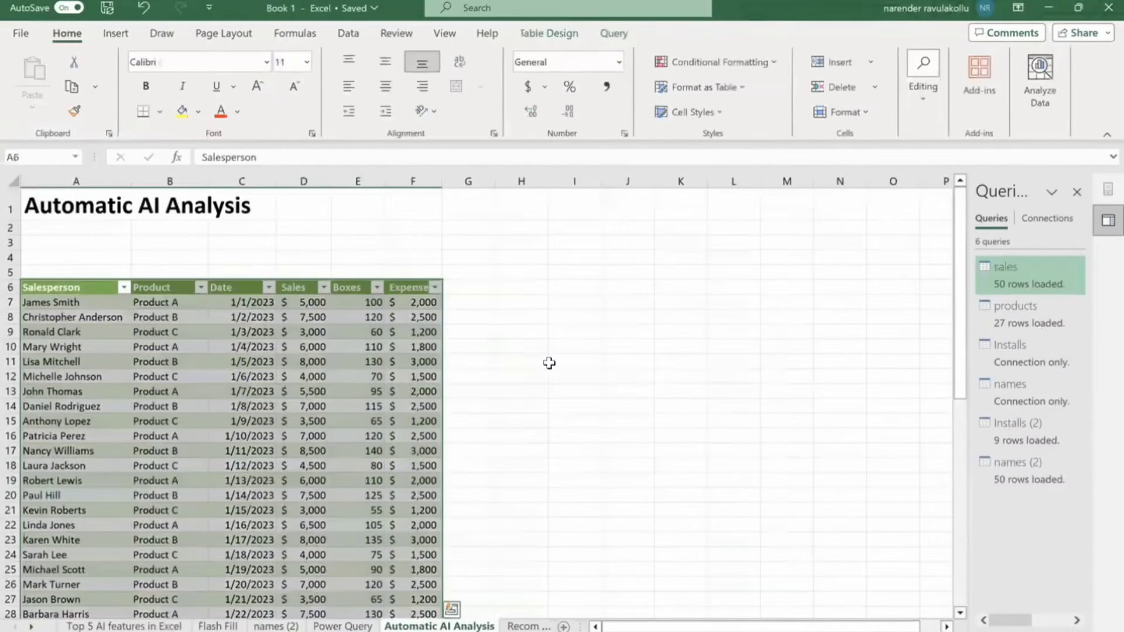
Close the Queries & Connections pane and look over the sales table.
{"action": "left_click", "coordinate": [624, 286]}
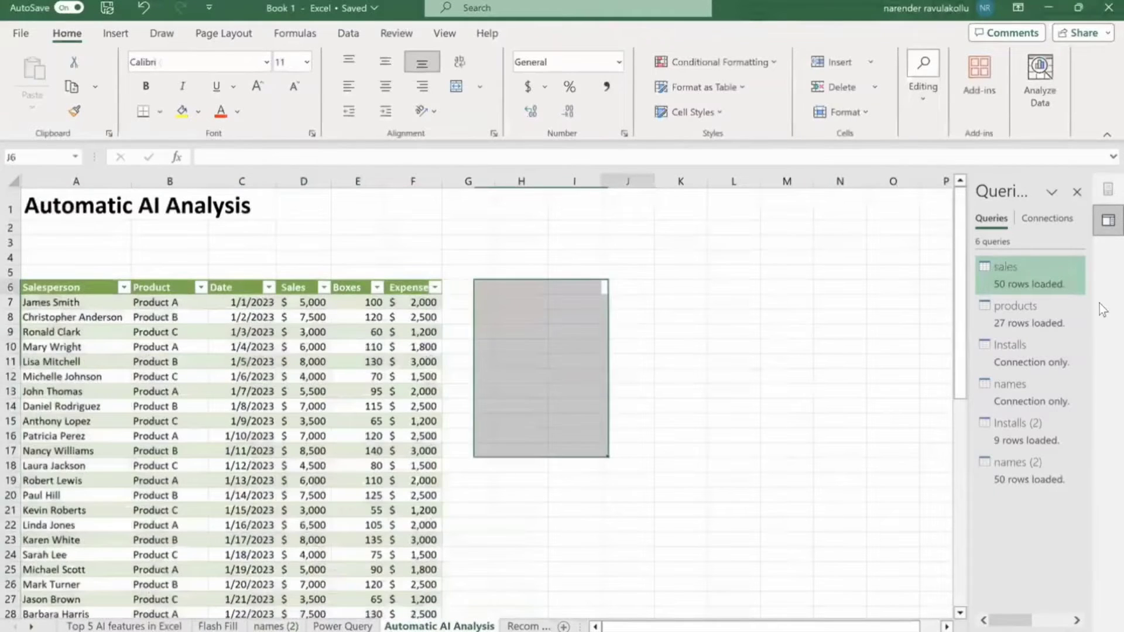
{"action": "left_click", "coordinate": [1078, 191]}
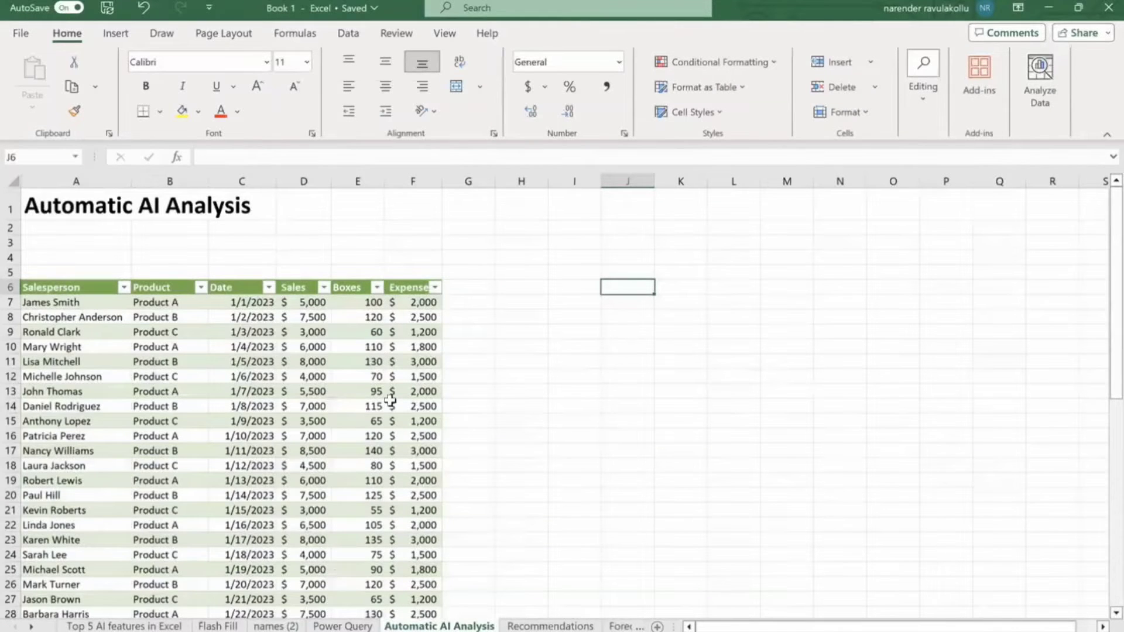
{"action": "scroll", "coordinate": [390, 400], "scroll_direction": "down", "scroll_amount": 4}
{"action": "scroll", "coordinate": [390, 400], "scroll_direction": "down", "scroll_amount": 1}
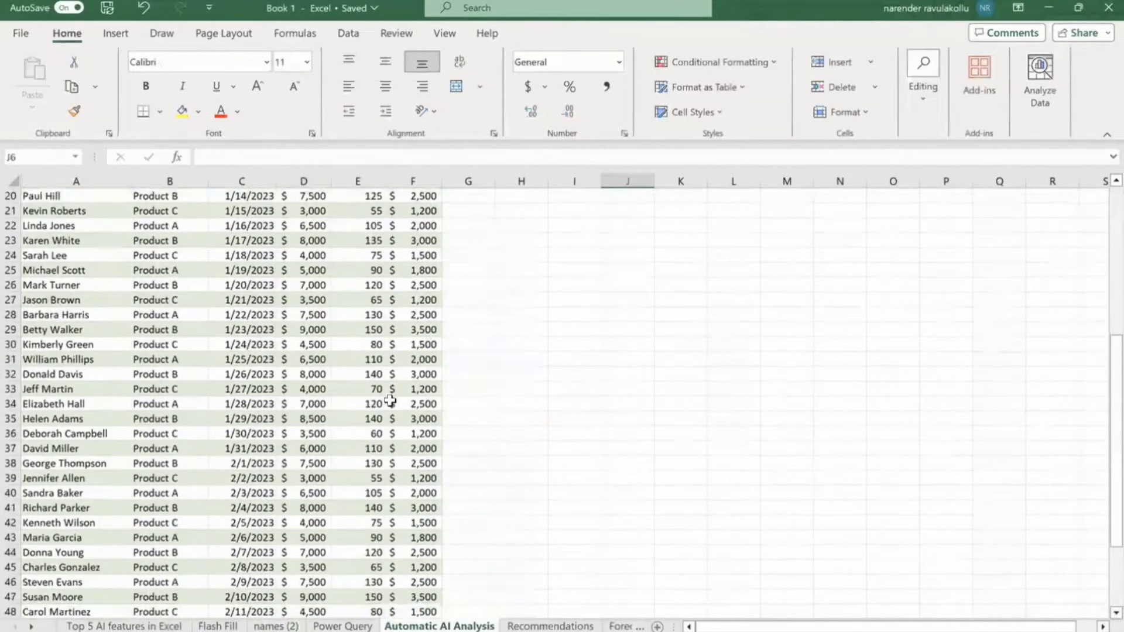
{"action": "scroll", "coordinate": [390, 401], "scroll_direction": "down", "scroll_amount": 2}
{"action": "scroll", "coordinate": [390, 421], "scroll_direction": "up", "scroll_amount": 7}
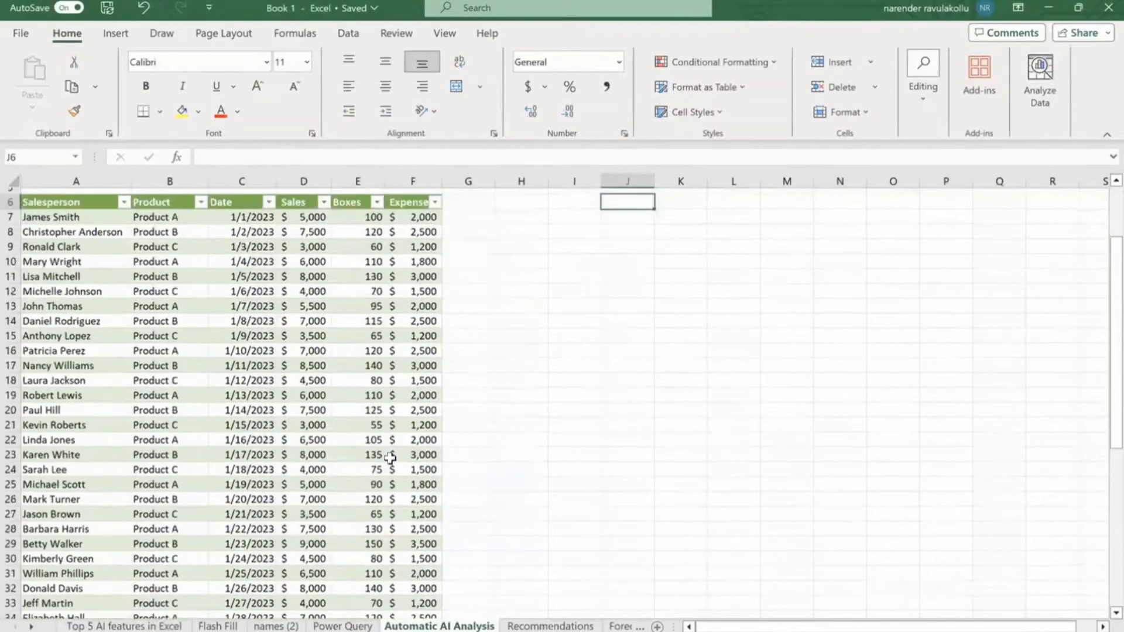
{"action": "scroll", "coordinate": [389, 457], "scroll_direction": "up", "scroll_amount": 2}
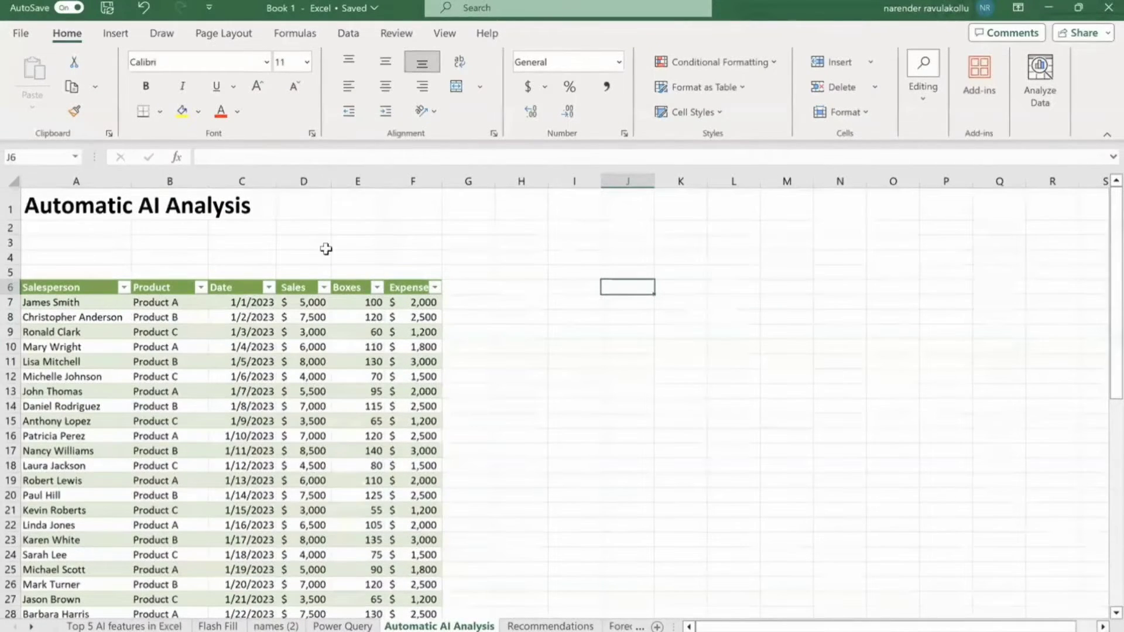
Select the whole sales table and run Analyze Data to get suggested insights.
{"action": "left_click", "coordinate": [51, 287]}
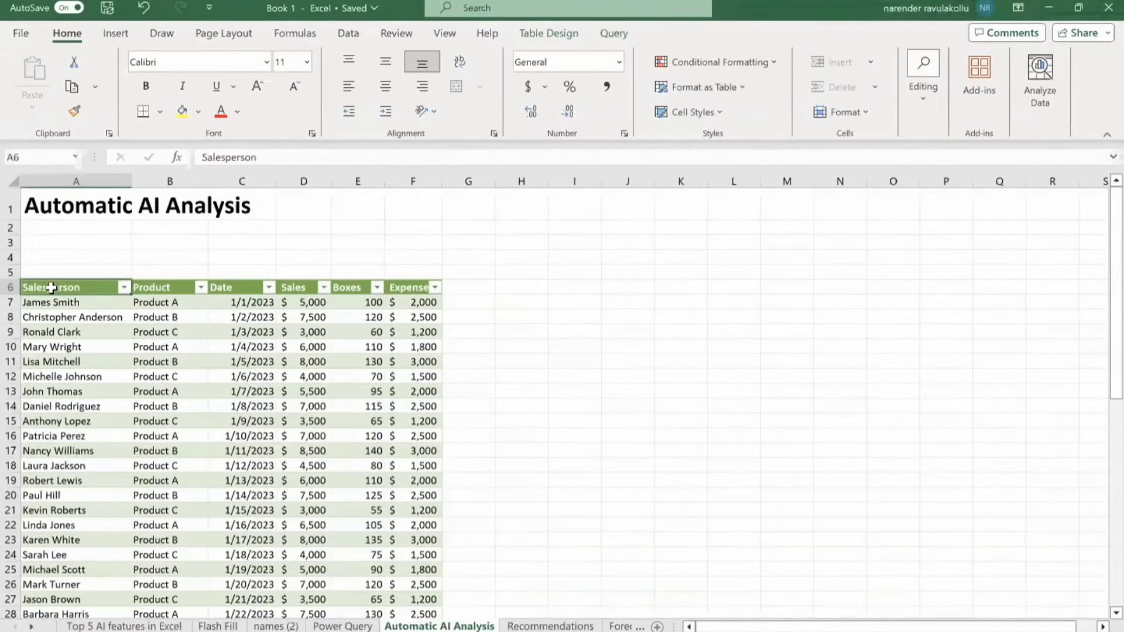
{"action": "key", "text": "ctrl+a"}
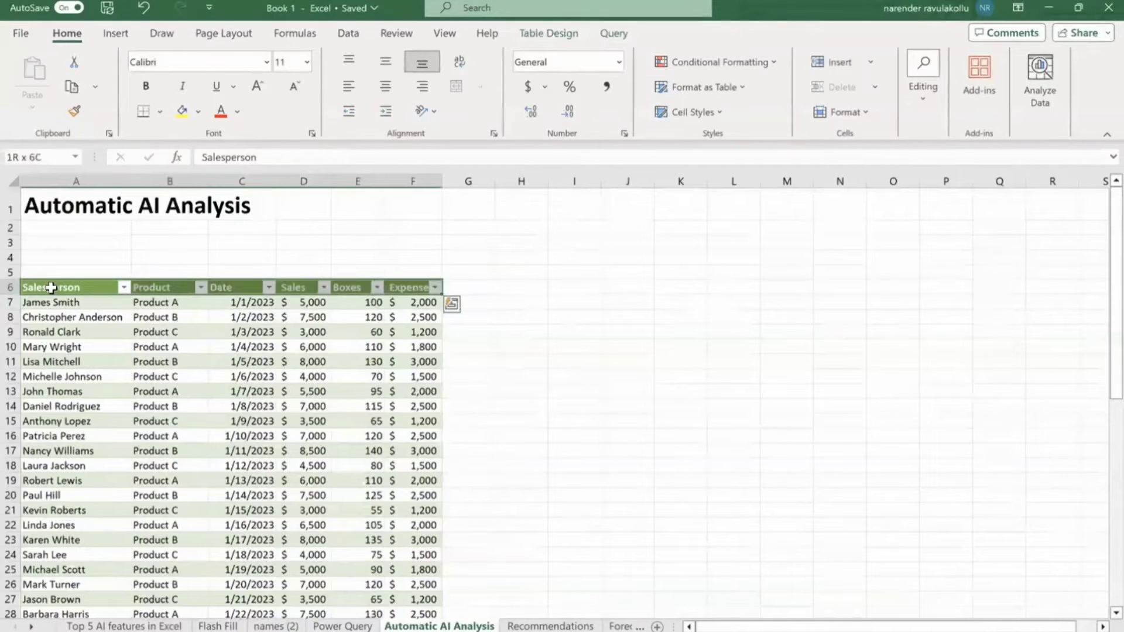
{"action": "key", "text": "ctrl+a"}
{"action": "scroll", "coordinate": [51, 287], "scroll_direction": "down", "scroll_amount": 9}
{"action": "scroll", "coordinate": [411, 335], "scroll_direction": "up", "scroll_amount": 9}
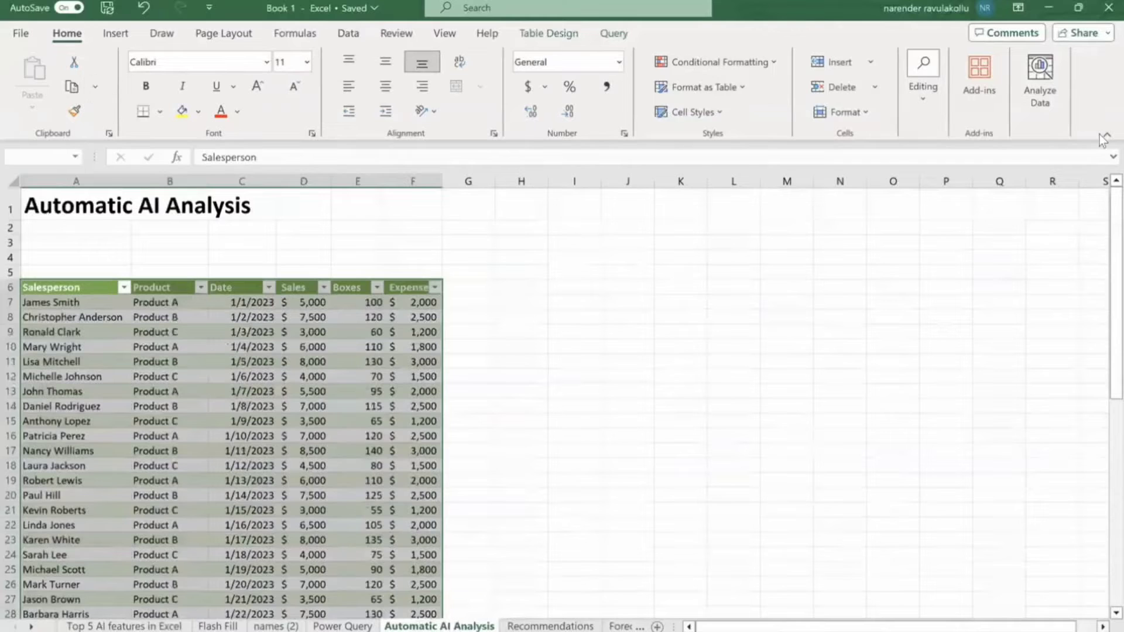
{"action": "left_click", "coordinate": [1045, 81]}
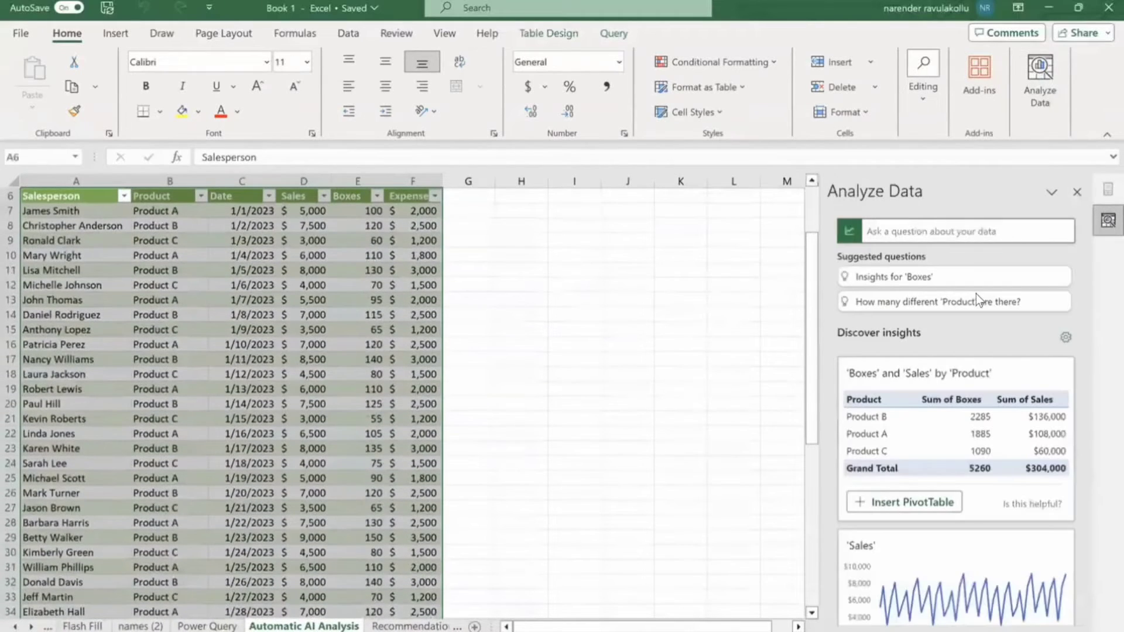
{"action": "scroll", "coordinate": [946, 437], "scroll_direction": "down", "scroll_amount": 3}
{"action": "scroll", "coordinate": [946, 438], "scroll_direction": "up", "scroll_amount": 3}
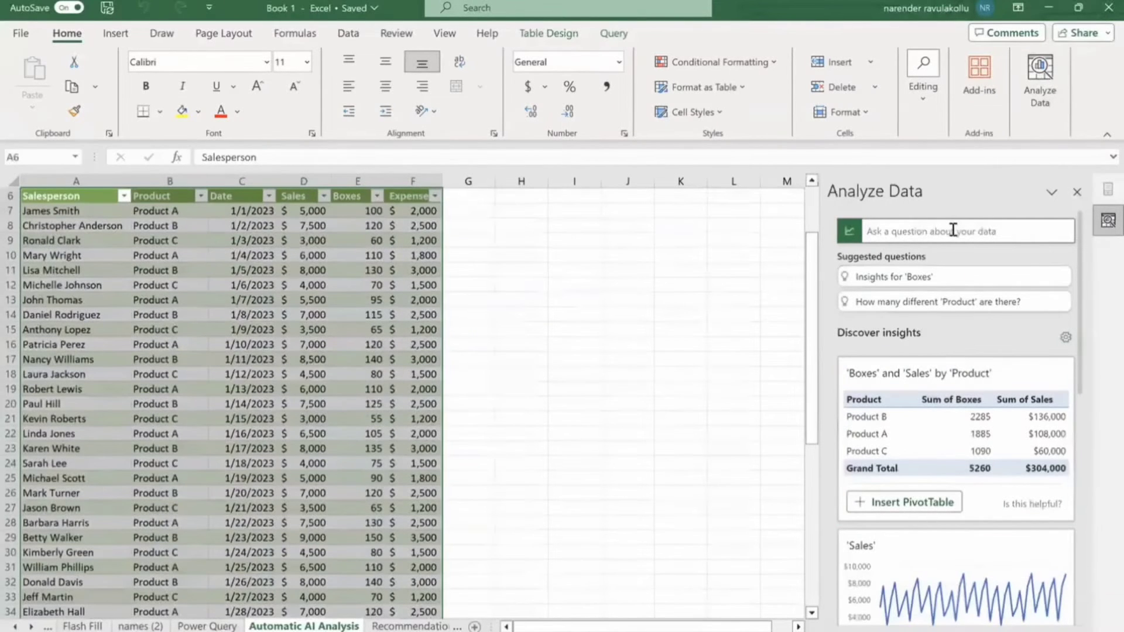
Ask Analyze Data about Product C sales over time, Expenses by Product, and a salesperson's product.
{"action": "left_click", "coordinate": [986, 232]}
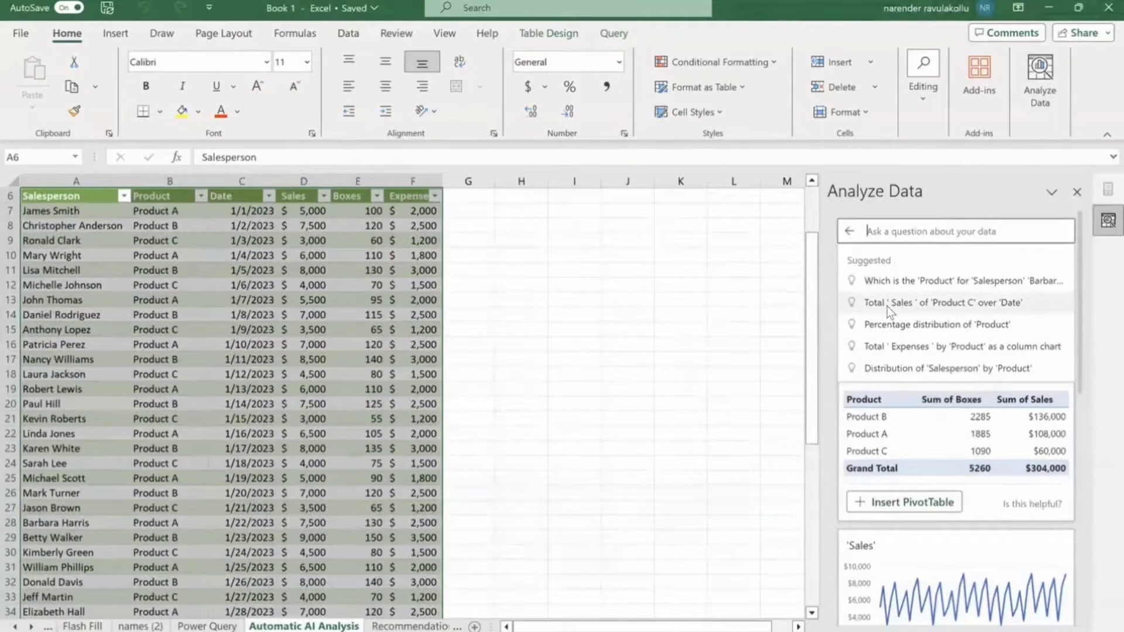
{"action": "left_click", "coordinate": [1015, 306]}
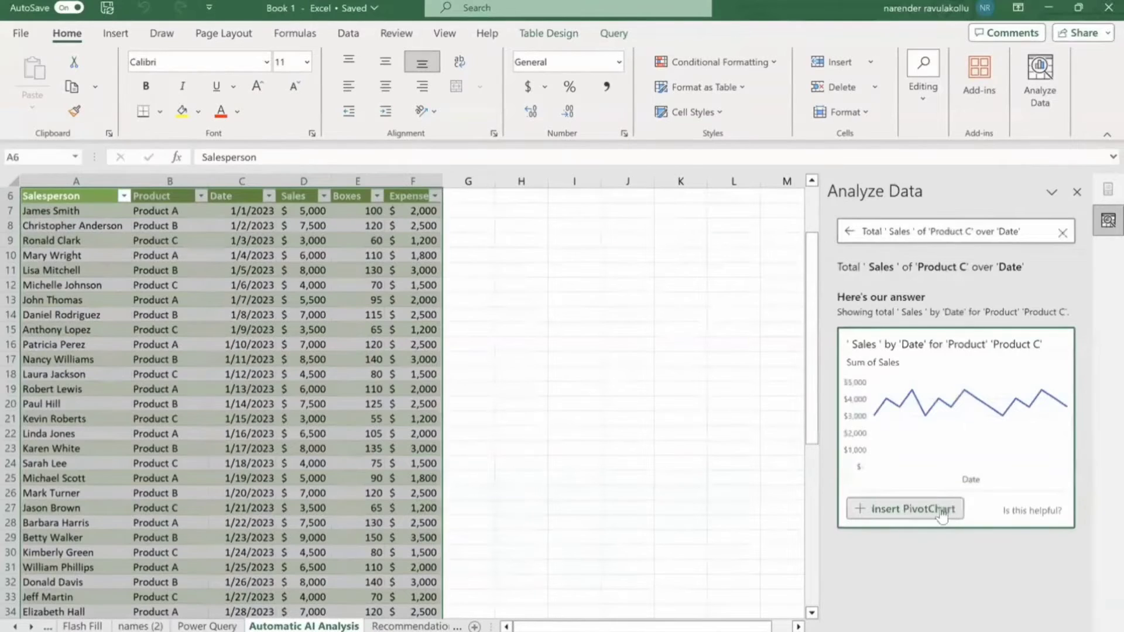
{"action": "left_click", "coordinate": [1060, 232]}
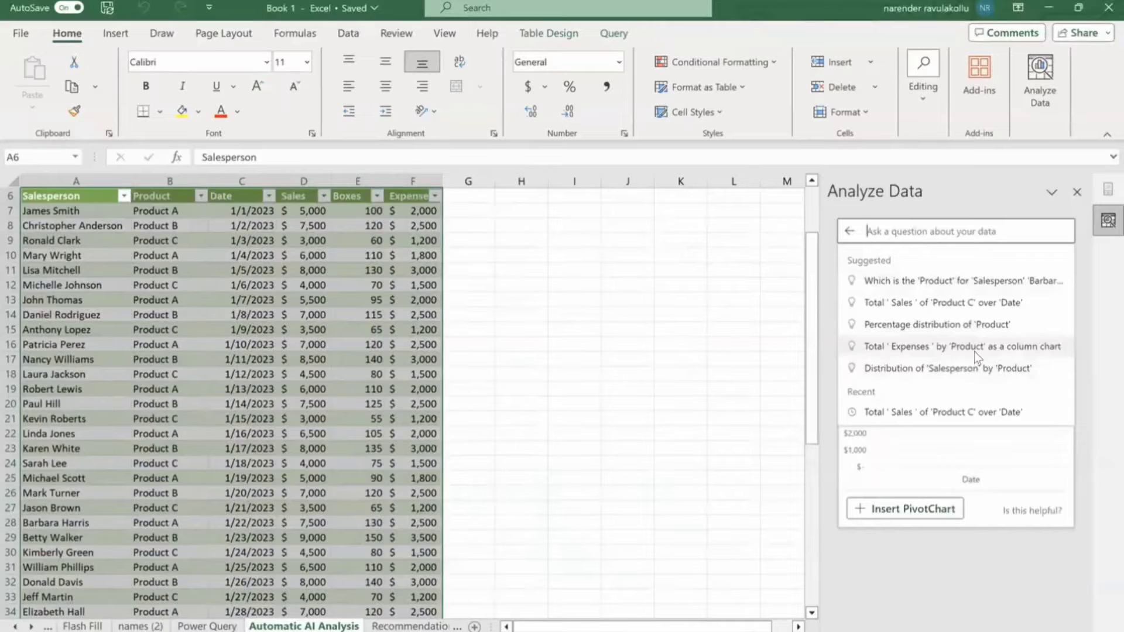
{"action": "left_click", "coordinate": [1029, 353]}
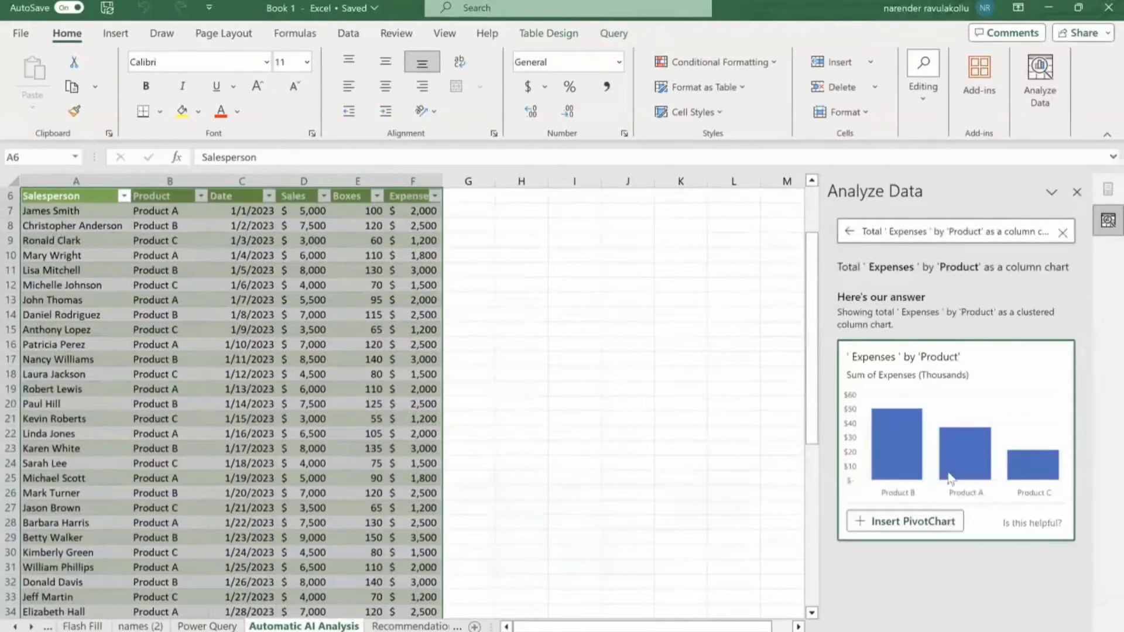
{"action": "left_click", "coordinate": [1066, 236]}
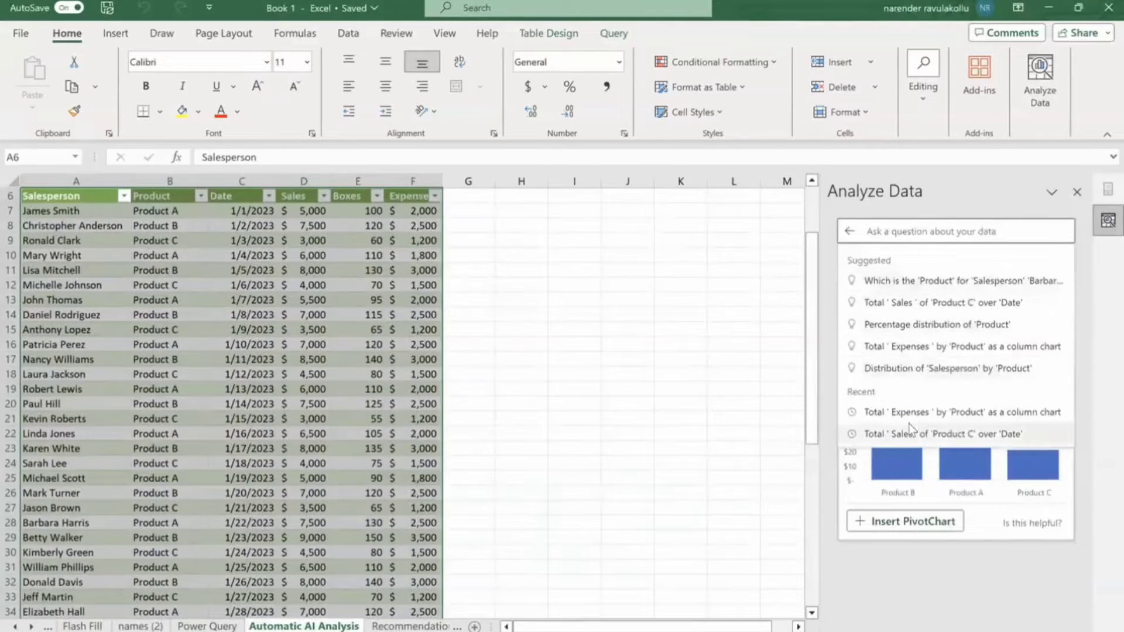
{"action": "left_click", "coordinate": [918, 287]}
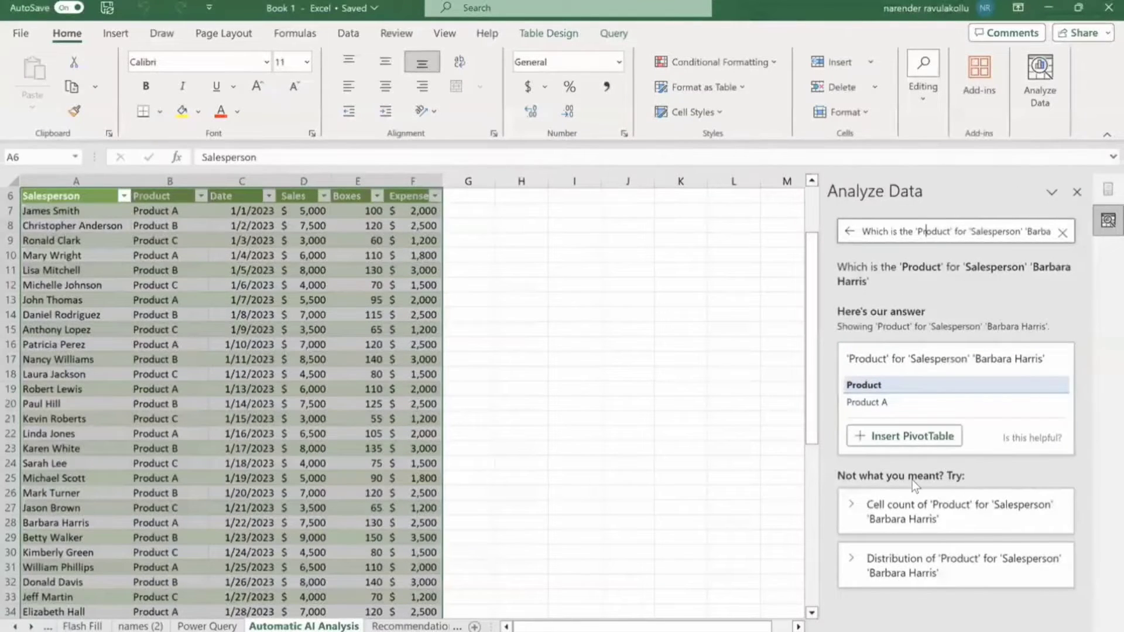
{"action": "left_click", "coordinate": [1062, 232]}
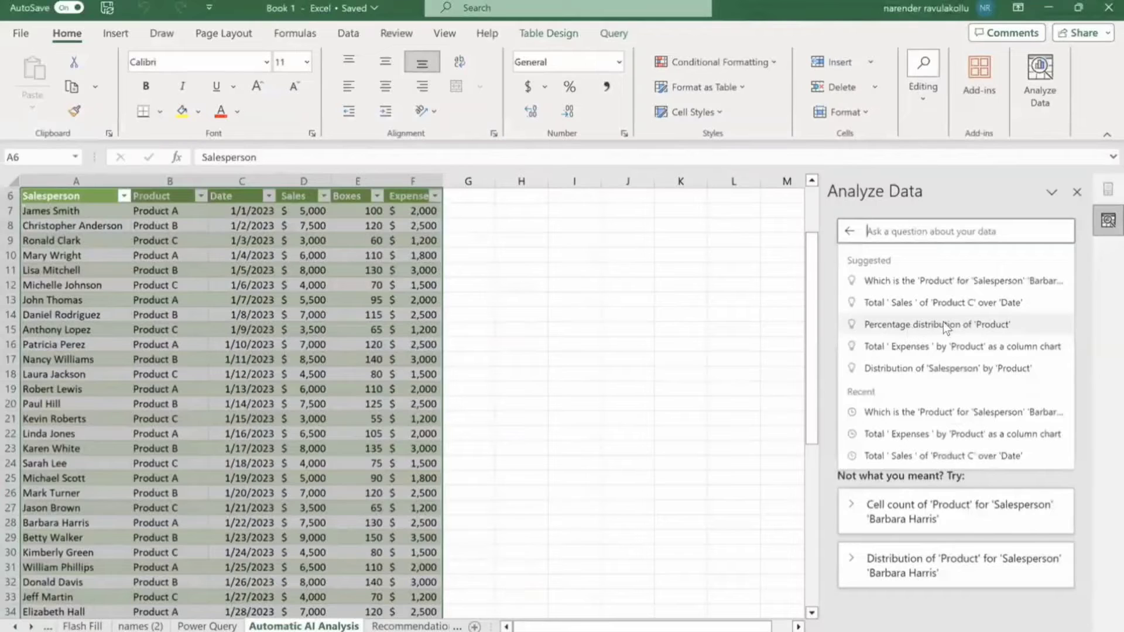
Insert the 'Percentage distribution of Product' suggestion as a PivotChart, then bring the browser forward.
{"action": "left_click", "coordinate": [923, 325]}
{"action": "scroll", "coordinate": [953, 437], "scroll_direction": "down", "scroll_amount": 1}
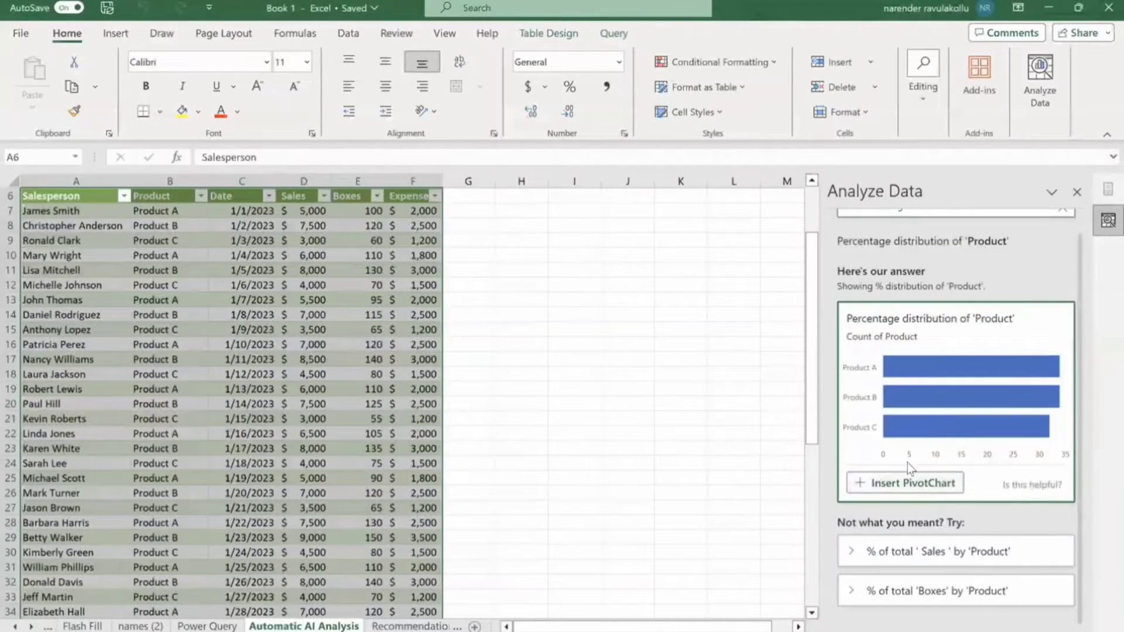
{"action": "left_click", "coordinate": [928, 481]}
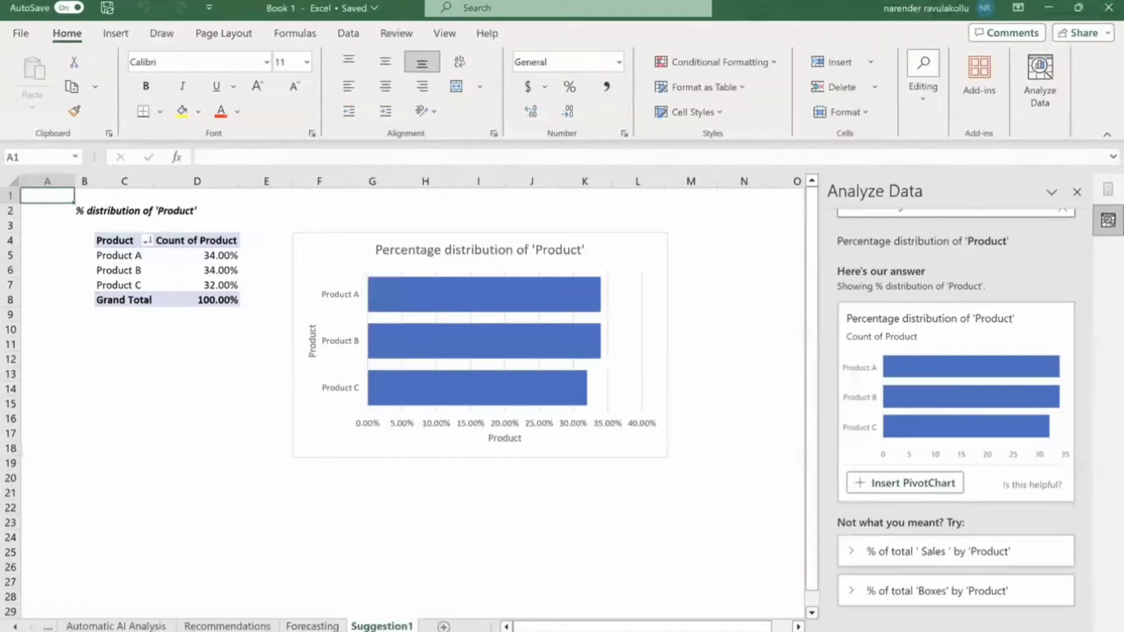
{"action": "left_click", "coordinate": [716, 591]}
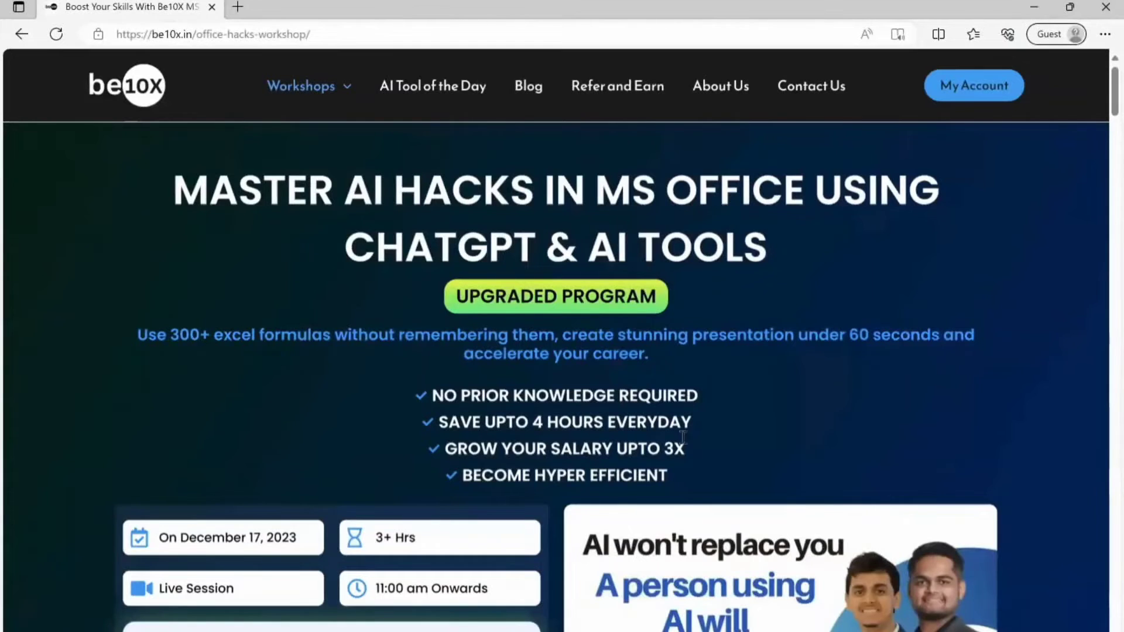
Scroll the be10x workshop page in Edge down to the 'What will you learn' topic cards.
{"action": "scroll", "coordinate": [673, 518], "scroll_direction": "down", "scroll_amount": 2}
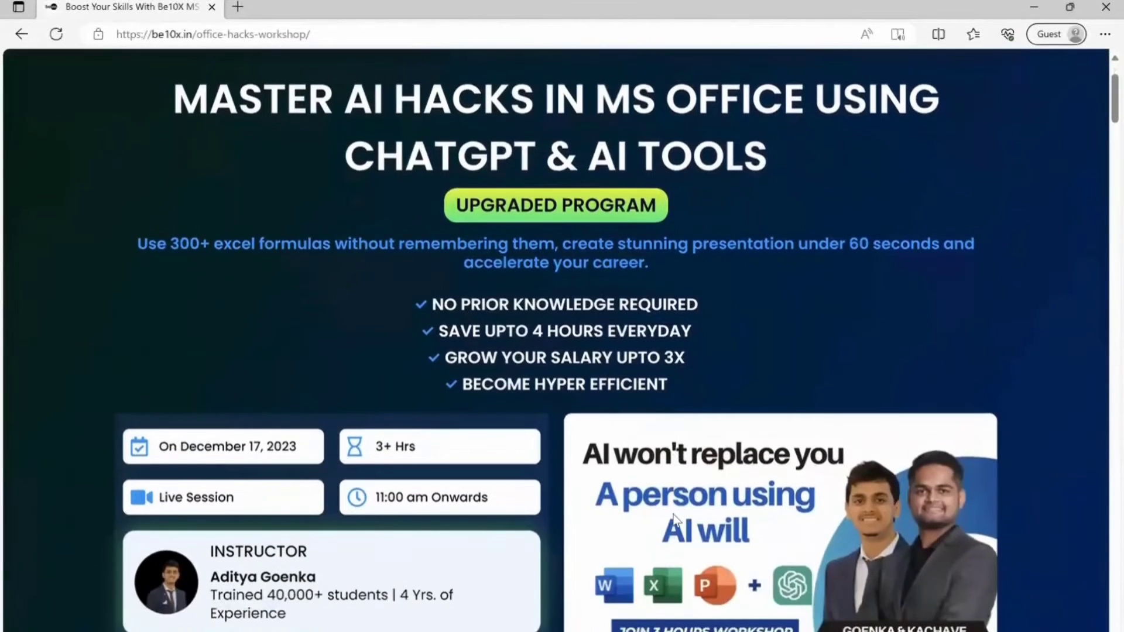
{"action": "scroll", "coordinate": [675, 518], "scroll_direction": "down", "scroll_amount": 2}
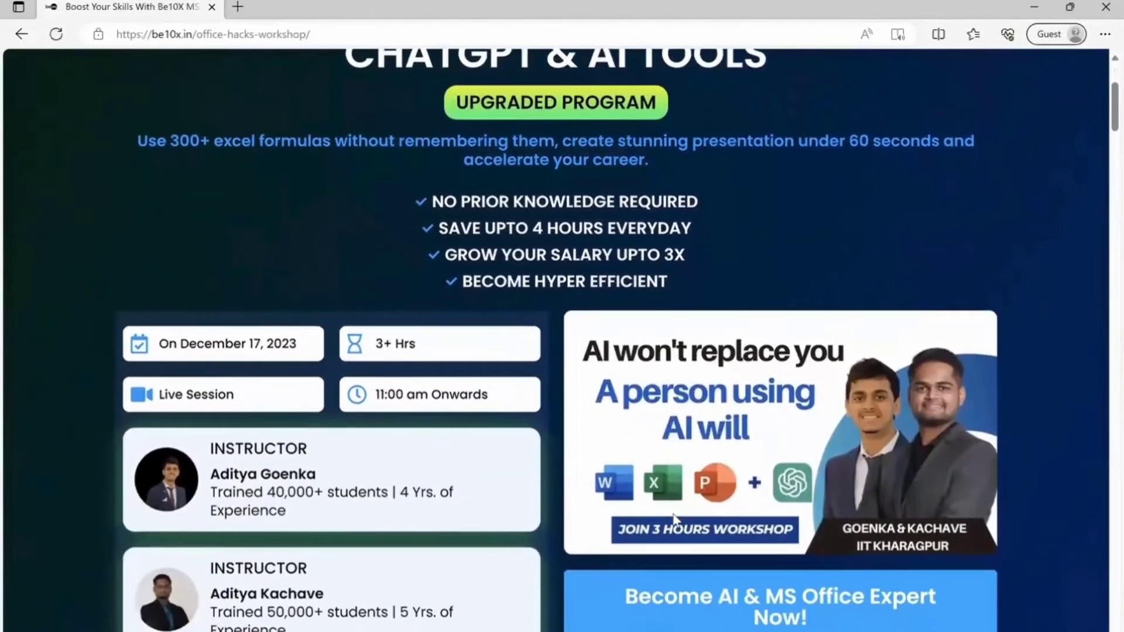
{"action": "scroll", "coordinate": [674, 518], "scroll_direction": "down", "scroll_amount": 1}
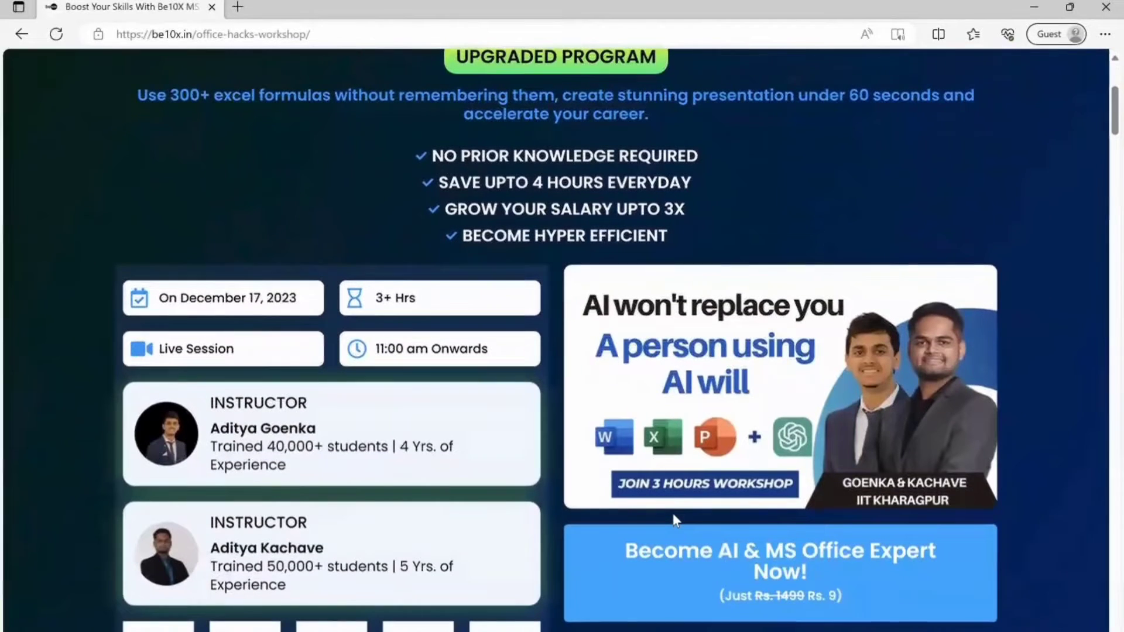
{"action": "scroll", "coordinate": [674, 520], "scroll_direction": "down", "scroll_amount": 2}
{"action": "scroll", "coordinate": [673, 518], "scroll_direction": "down", "scroll_amount": 1}
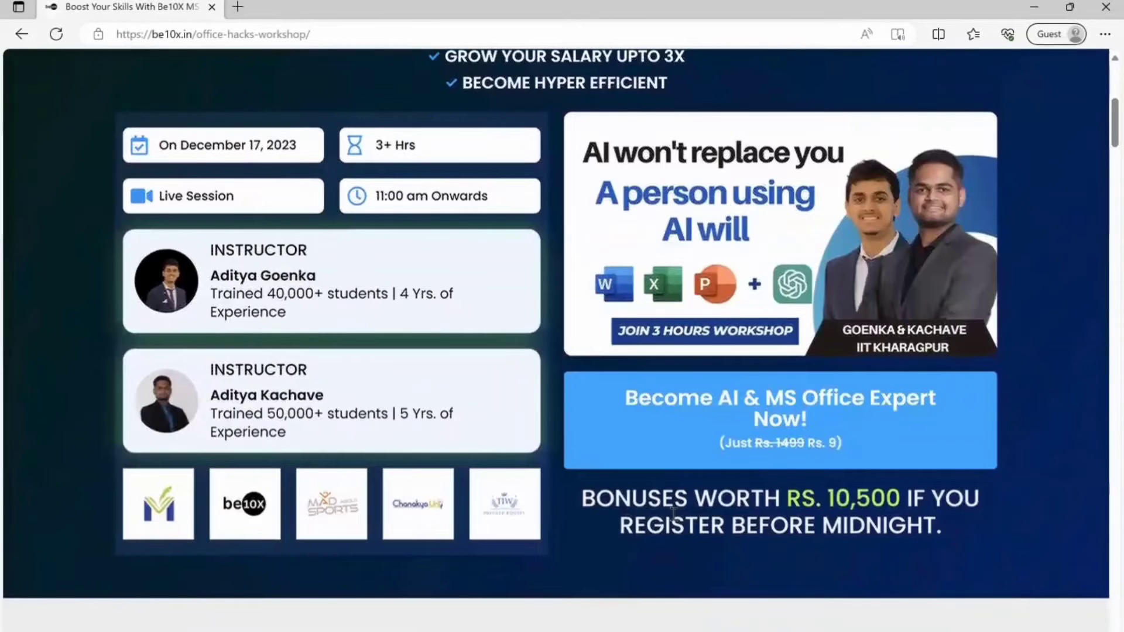
{"action": "scroll", "coordinate": [673, 514], "scroll_direction": "down", "scroll_amount": 1}
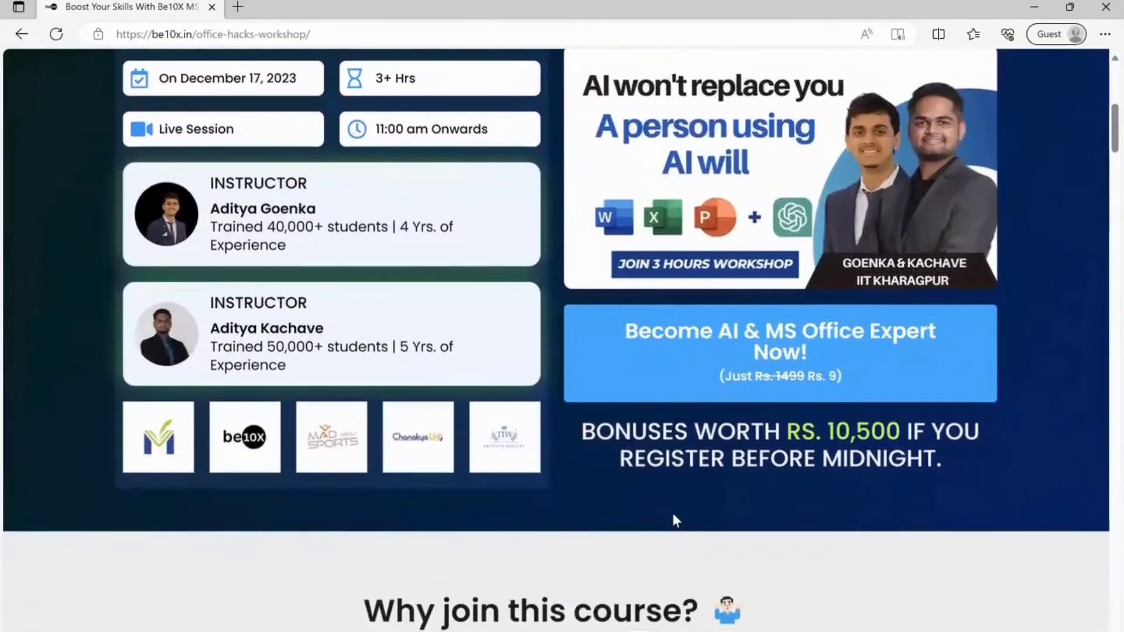
{"action": "scroll", "coordinate": [673, 514], "scroll_direction": "down", "scroll_amount": 2}
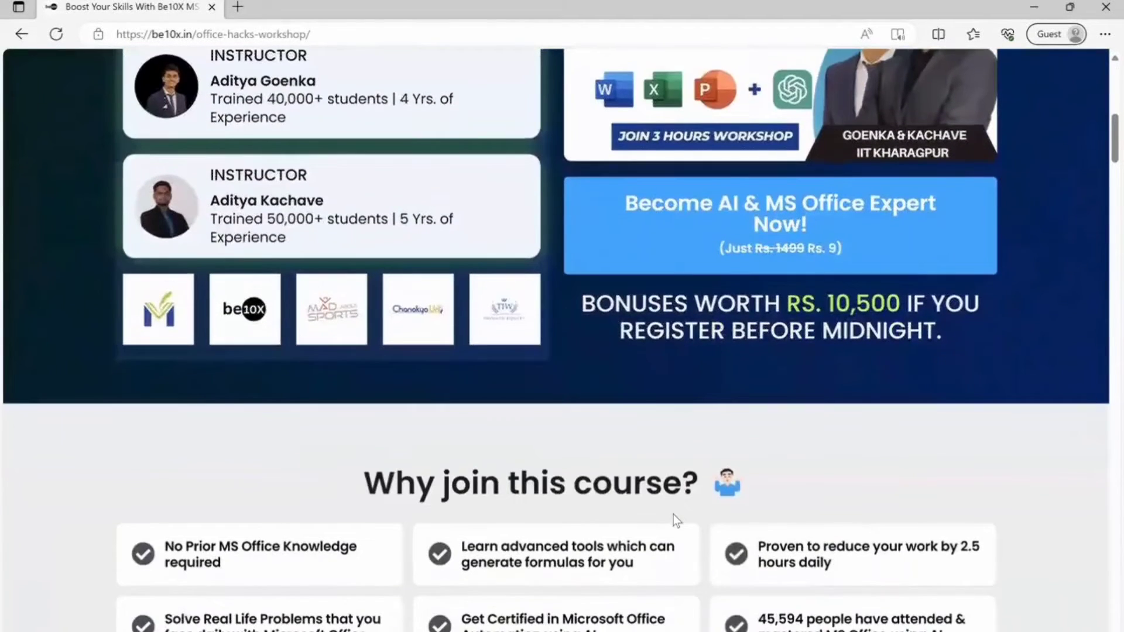
{"action": "scroll", "coordinate": [673, 514], "scroll_direction": "down", "scroll_amount": 2}
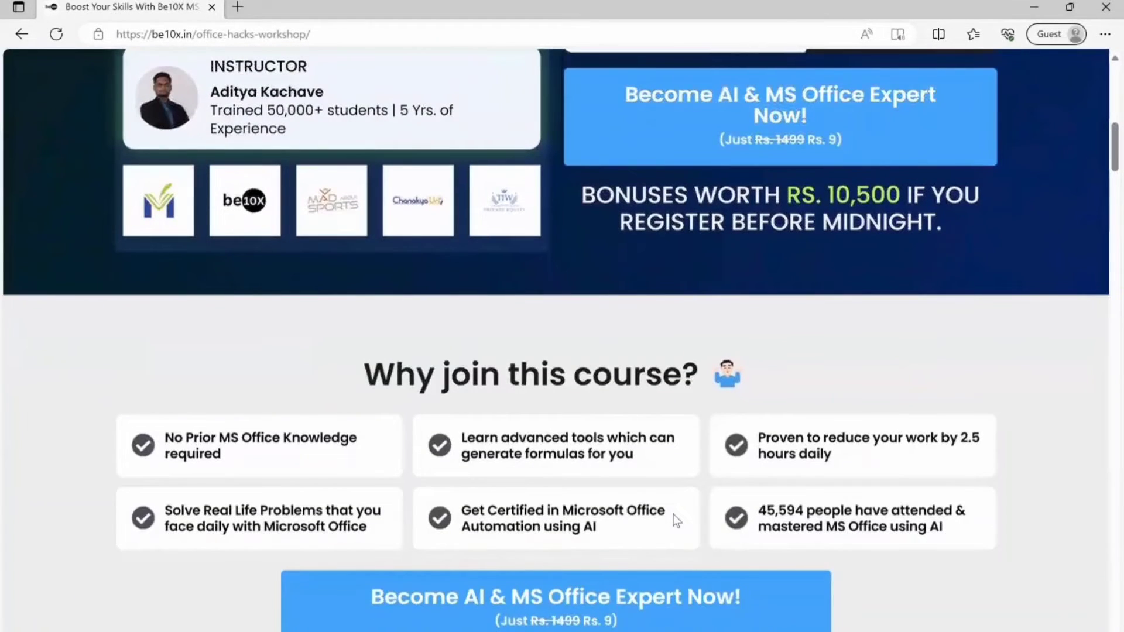
{"action": "scroll", "coordinate": [674, 514], "scroll_direction": "down", "scroll_amount": 1}
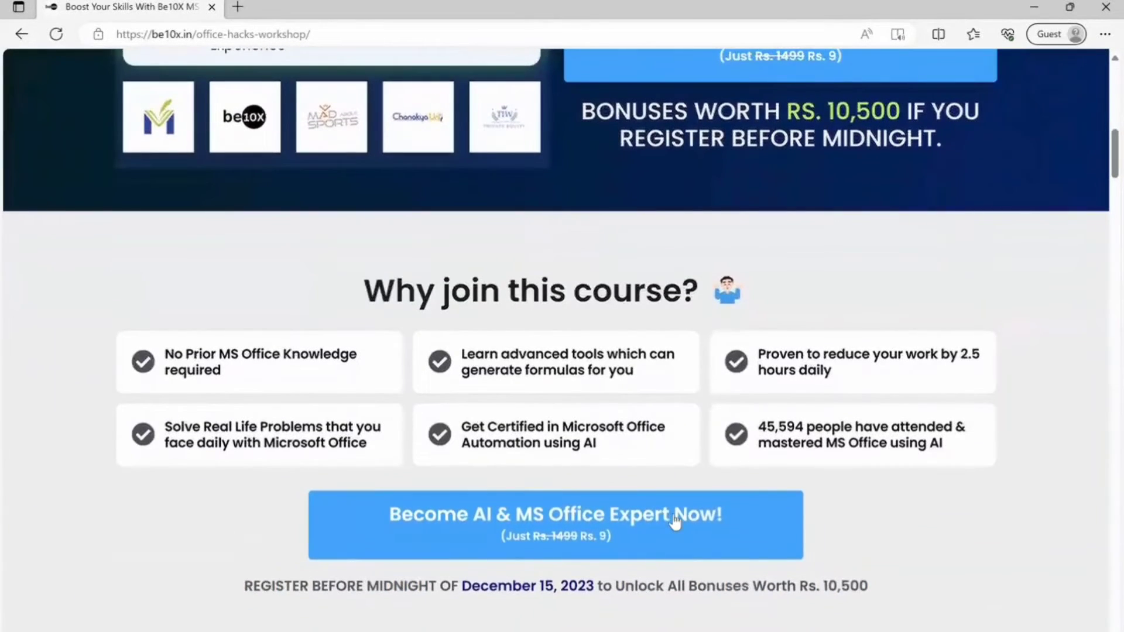
{"action": "scroll", "coordinate": [674, 520], "scroll_direction": "down", "scroll_amount": 1}
{"action": "scroll", "coordinate": [674, 520], "scroll_direction": "down", "scroll_amount": 1}
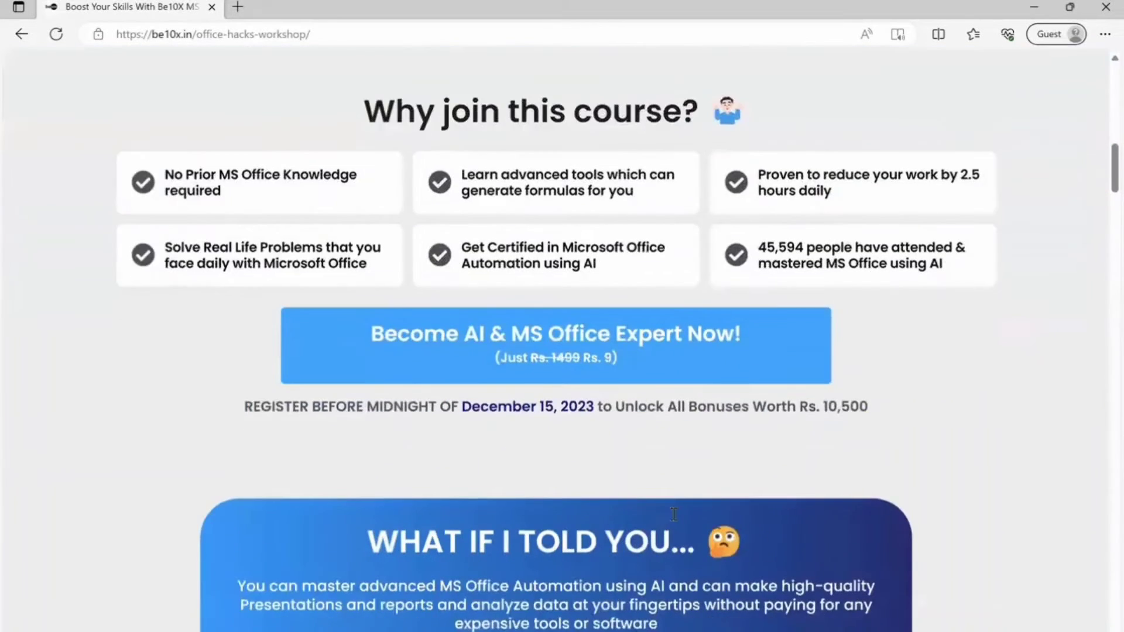
{"action": "scroll", "coordinate": [672, 517], "scroll_direction": "down", "scroll_amount": 2}
{"action": "scroll", "coordinate": [673, 517], "scroll_direction": "down", "scroll_amount": 1}
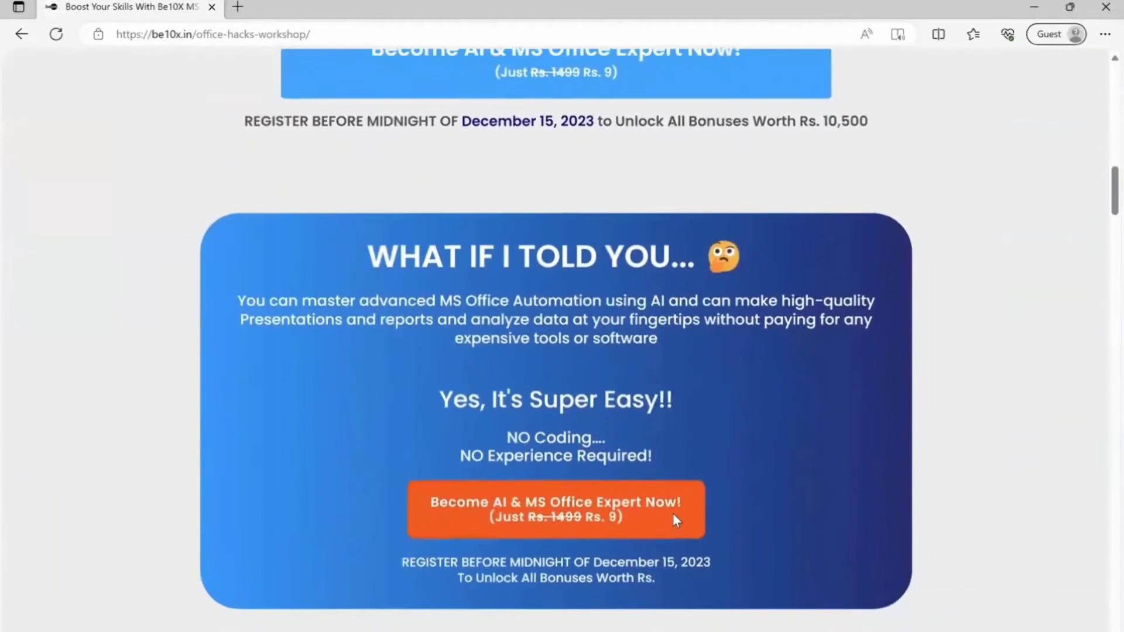
{"action": "scroll", "coordinate": [673, 515], "scroll_direction": "down", "scroll_amount": 2}
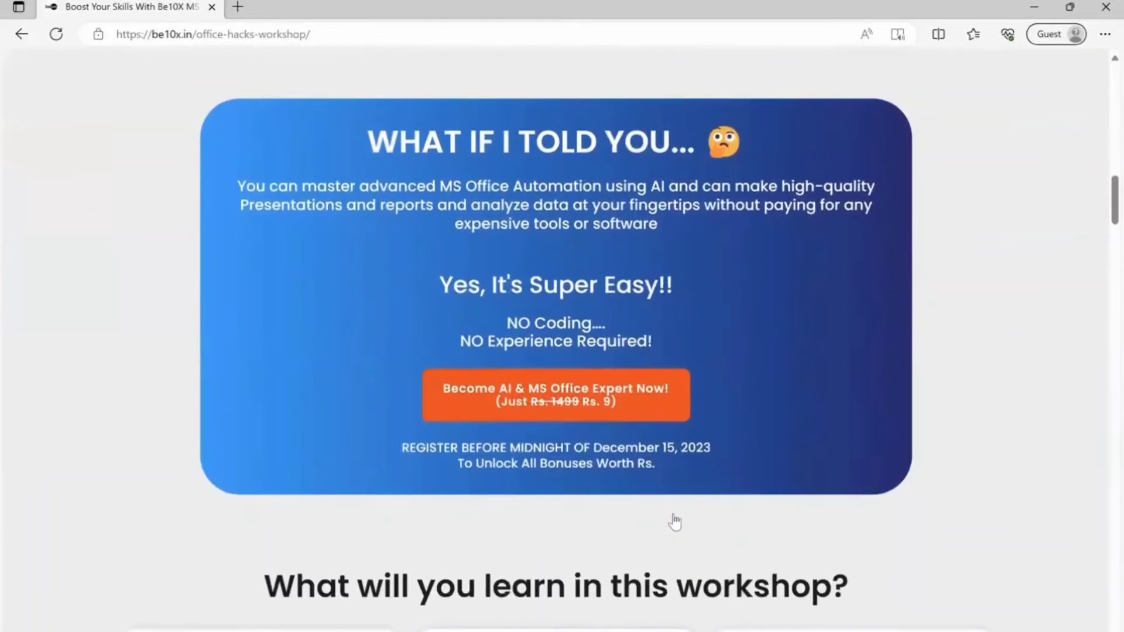
{"action": "scroll", "coordinate": [674, 521], "scroll_direction": "down", "scroll_amount": 1}
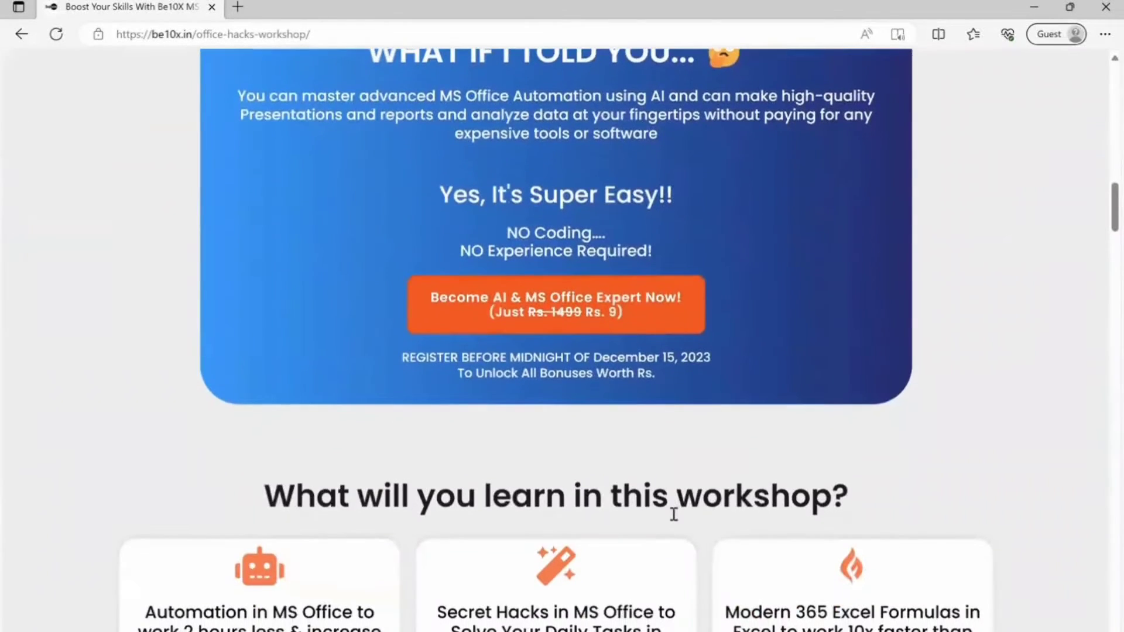
{"action": "scroll", "coordinate": [674, 515], "scroll_direction": "down", "scroll_amount": 2}
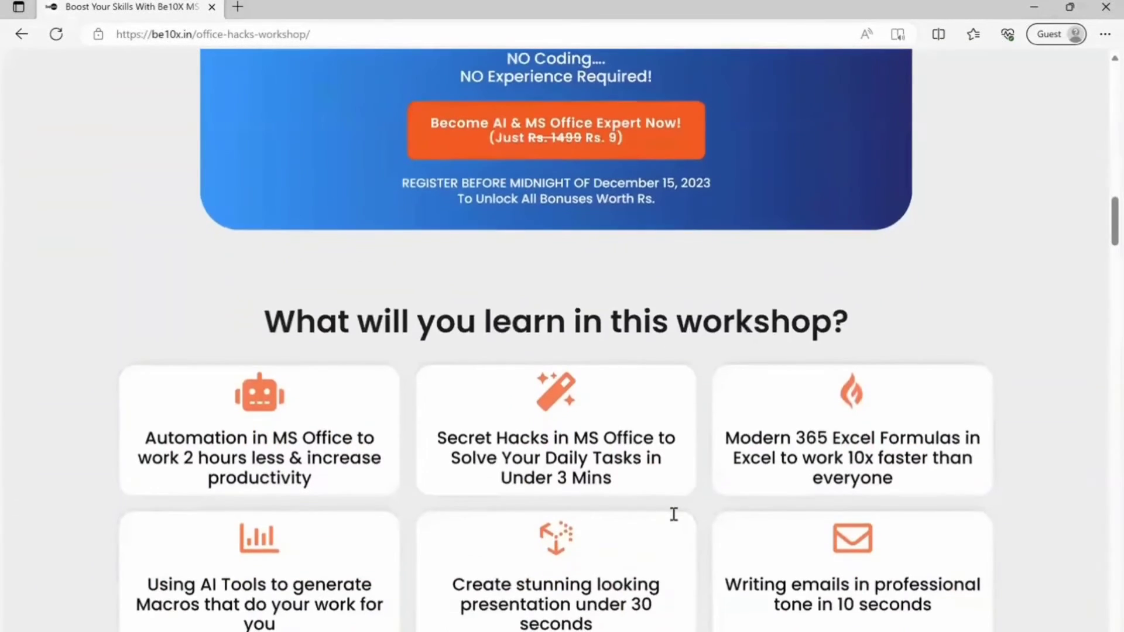
{"action": "scroll", "coordinate": [673, 514], "scroll_direction": "down", "scroll_amount": 1}
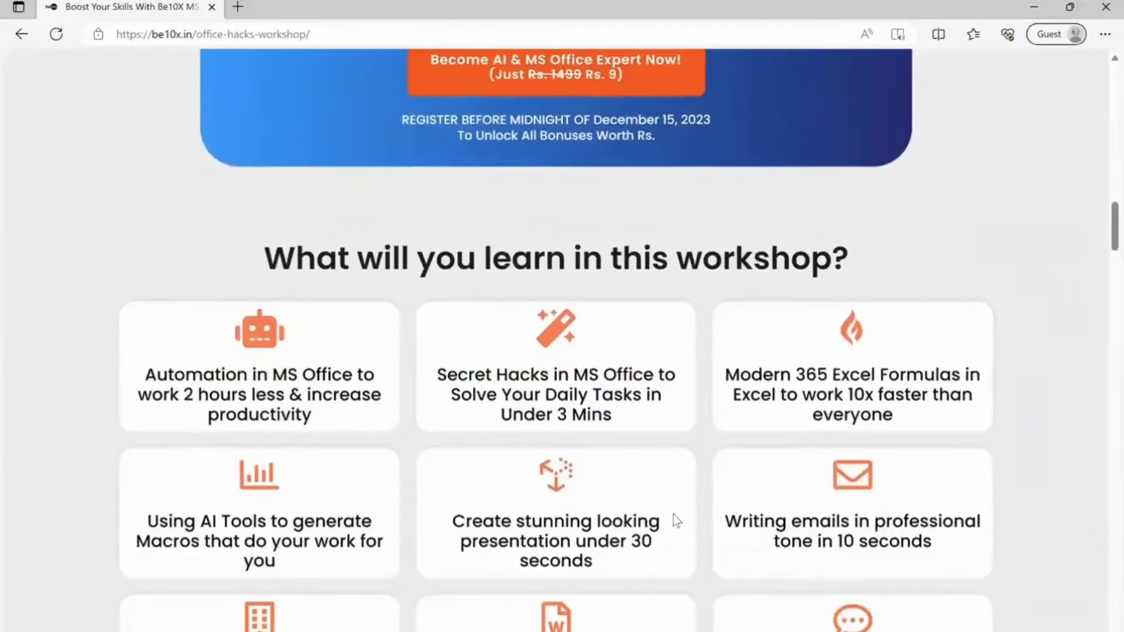
{"action": "scroll", "coordinate": [673, 514], "scroll_direction": "down", "scroll_amount": 1}
{"action": "scroll", "coordinate": [673, 515], "scroll_direction": "down", "scroll_amount": 1}
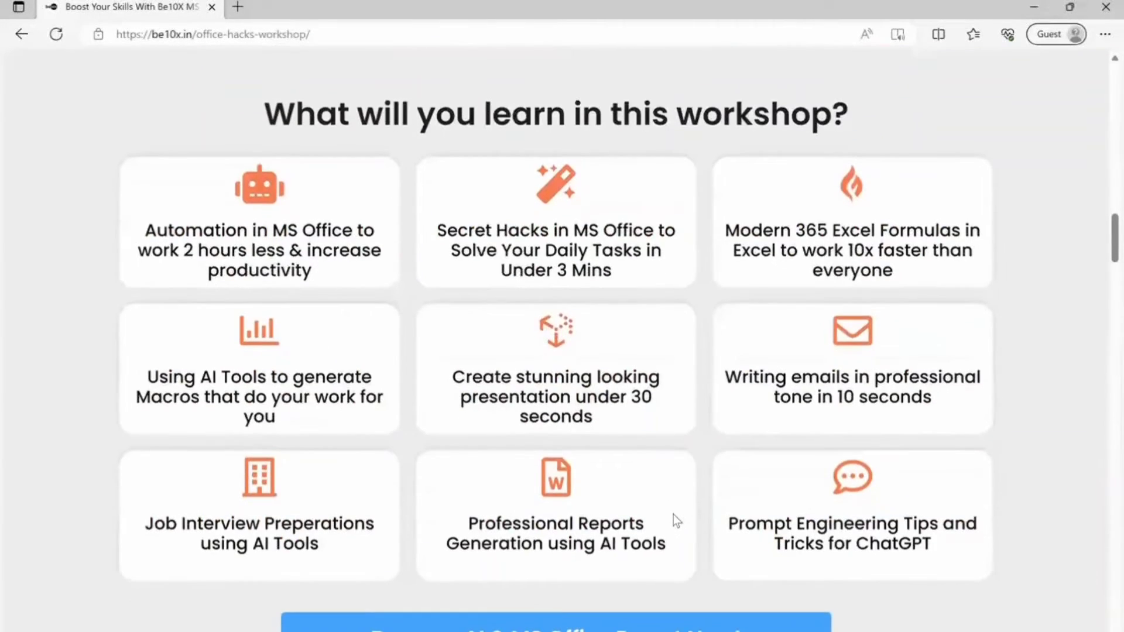
{"action": "scroll", "coordinate": [673, 515], "scroll_direction": "down", "scroll_amount": 3}
{"action": "scroll", "coordinate": [673, 515], "scroll_direction": "down", "scroll_amount": 2}
{"action": "scroll", "coordinate": [673, 514], "scroll_direction": "down", "scroll_amount": 4}
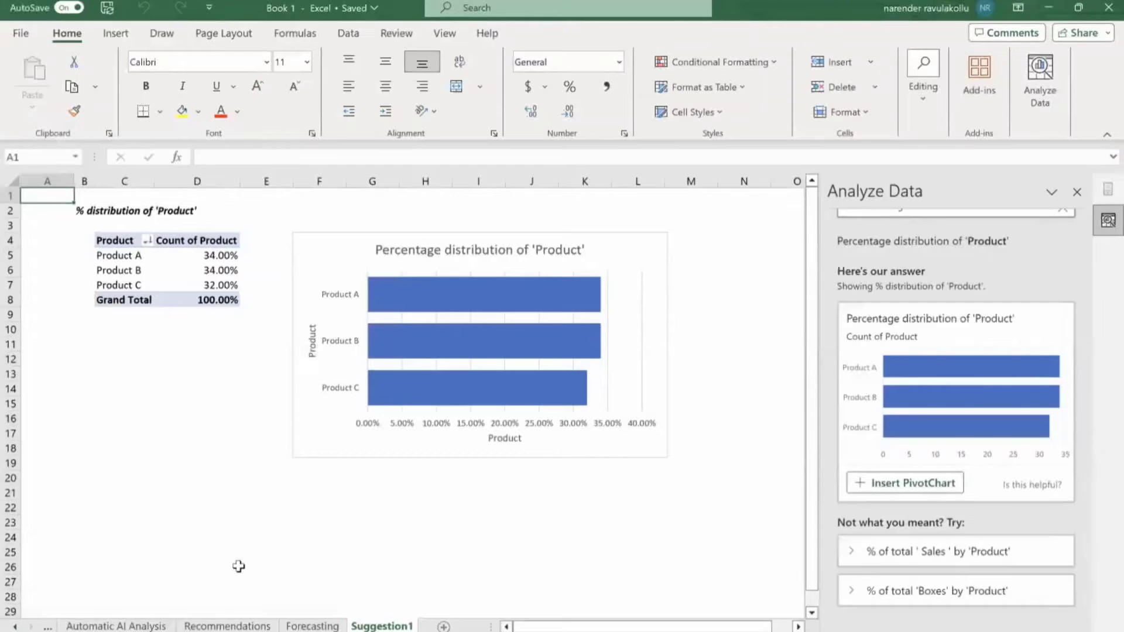
Switch to the Recommendations sheet with the grocery sales table.
{"action": "left_click", "coordinate": [214, 626]}
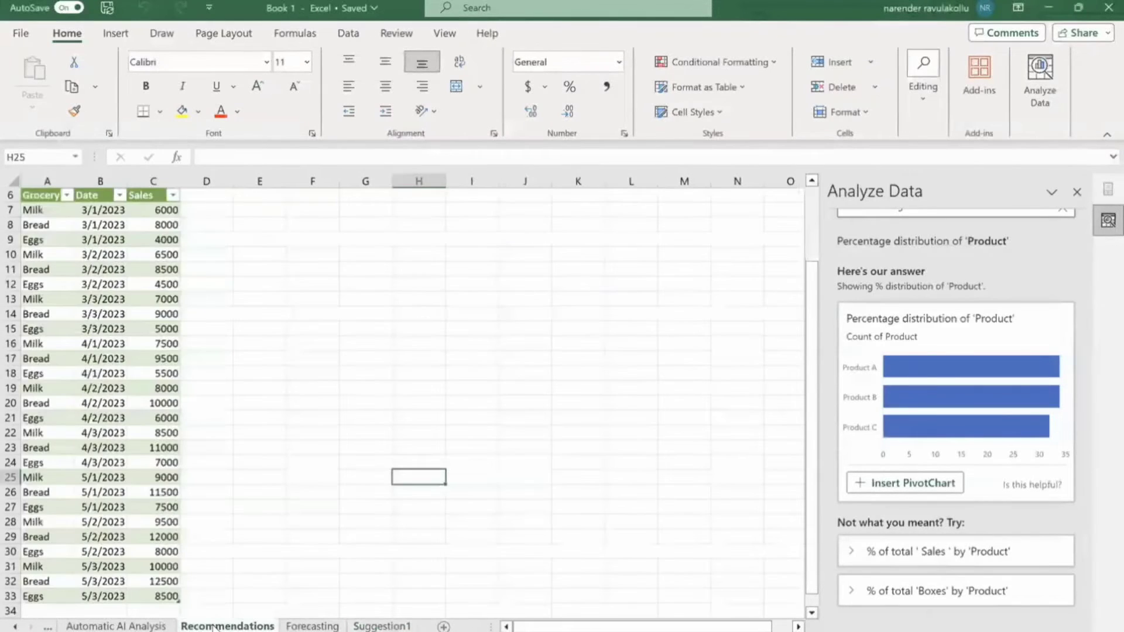
{"action": "scroll", "coordinate": [202, 429], "scroll_direction": "up", "scroll_amount": 1}
{"action": "scroll", "coordinate": [202, 430], "scroll_direction": "up", "scroll_amount": 1}
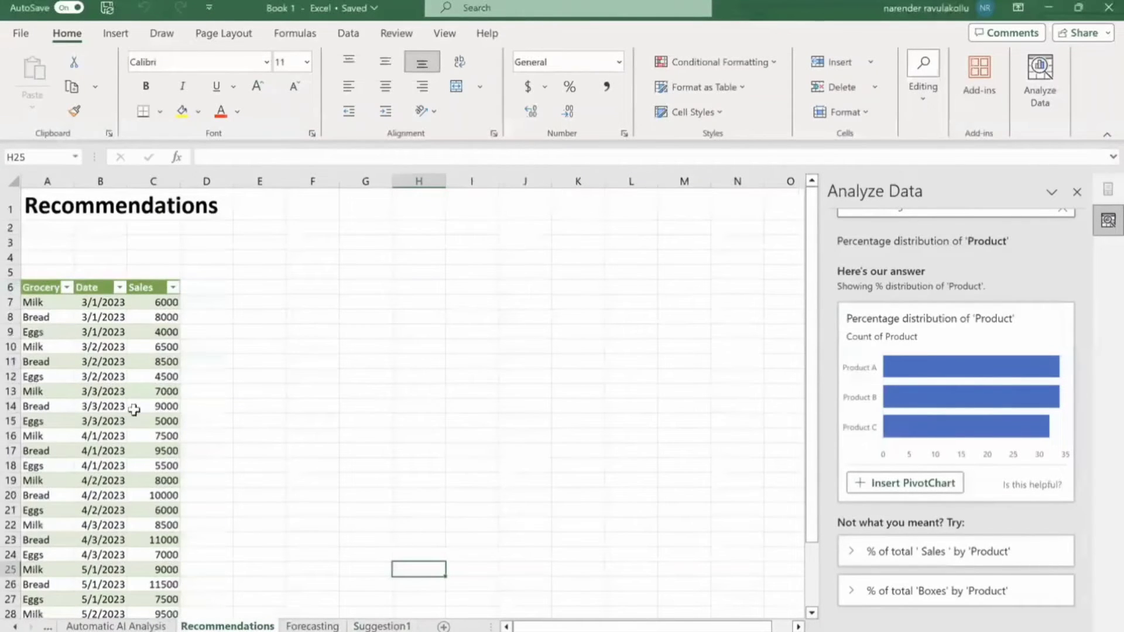
Select the whole Grocery Item, Date and Sales table A6:C33.
{"action": "left_click", "coordinate": [45, 285]}
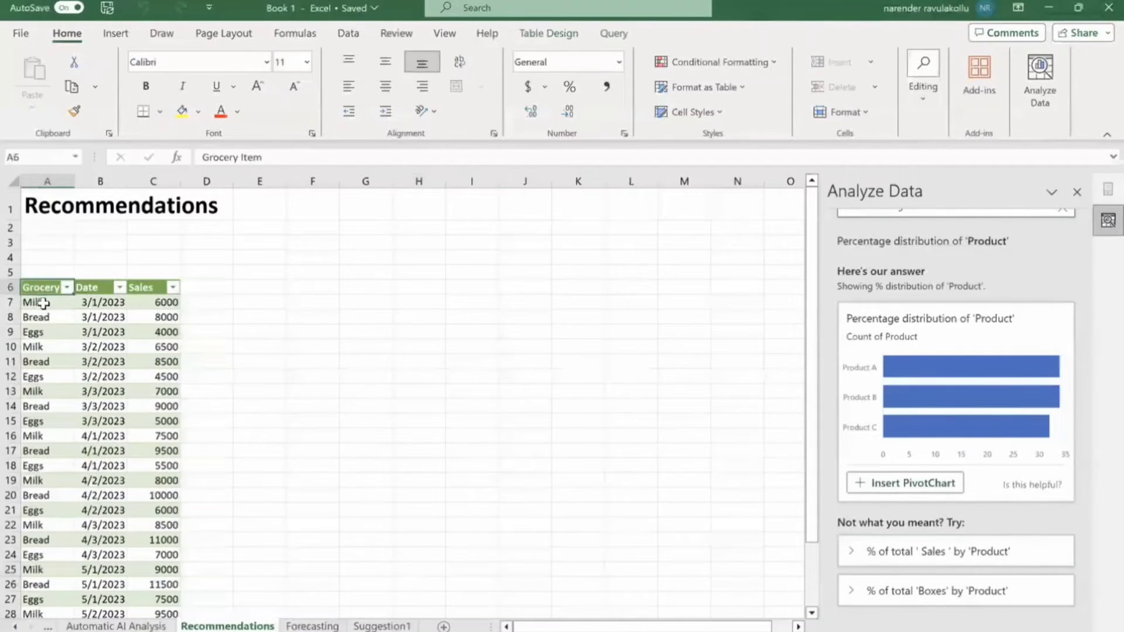
{"action": "left_click_drag", "start_coordinate": [92, 285], "coordinate": [146, 289]}
{"action": "left_click", "coordinate": [147, 289]}
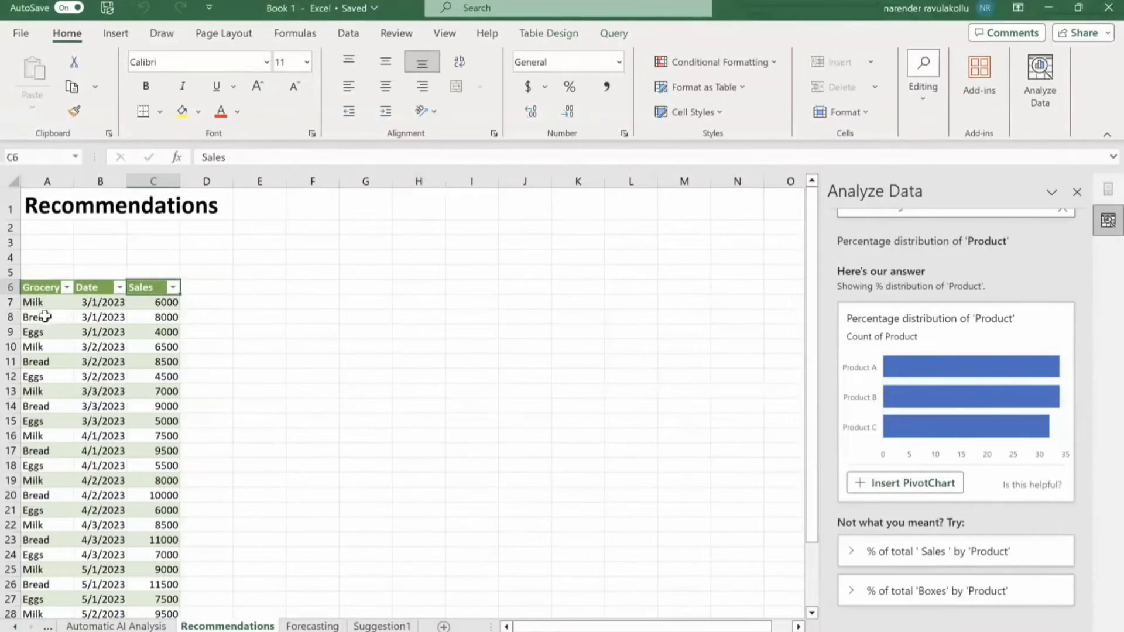
{"action": "left_click", "coordinate": [37, 288]}
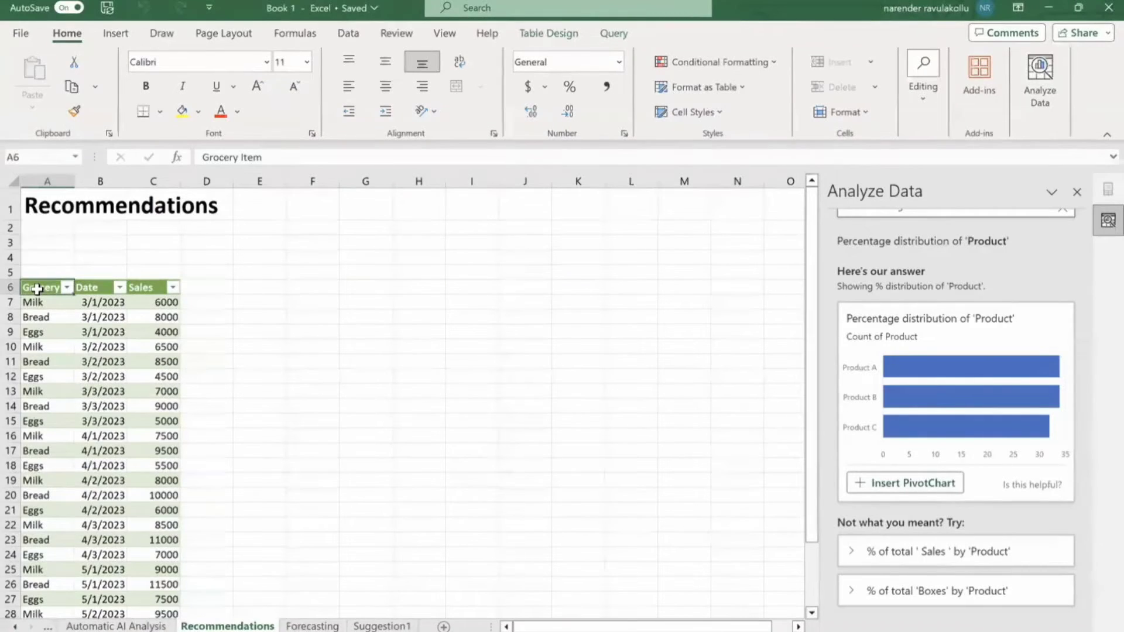
{"action": "key", "text": "ctrl+shift+Right"}
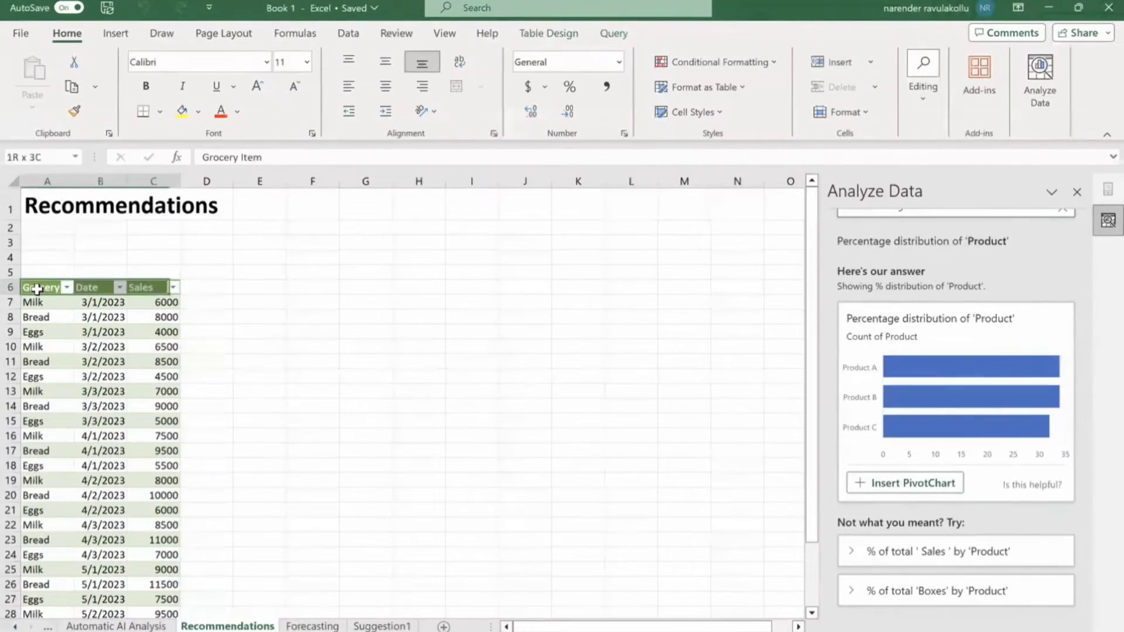
{"action": "key", "text": "ctrl+shift+Down"}
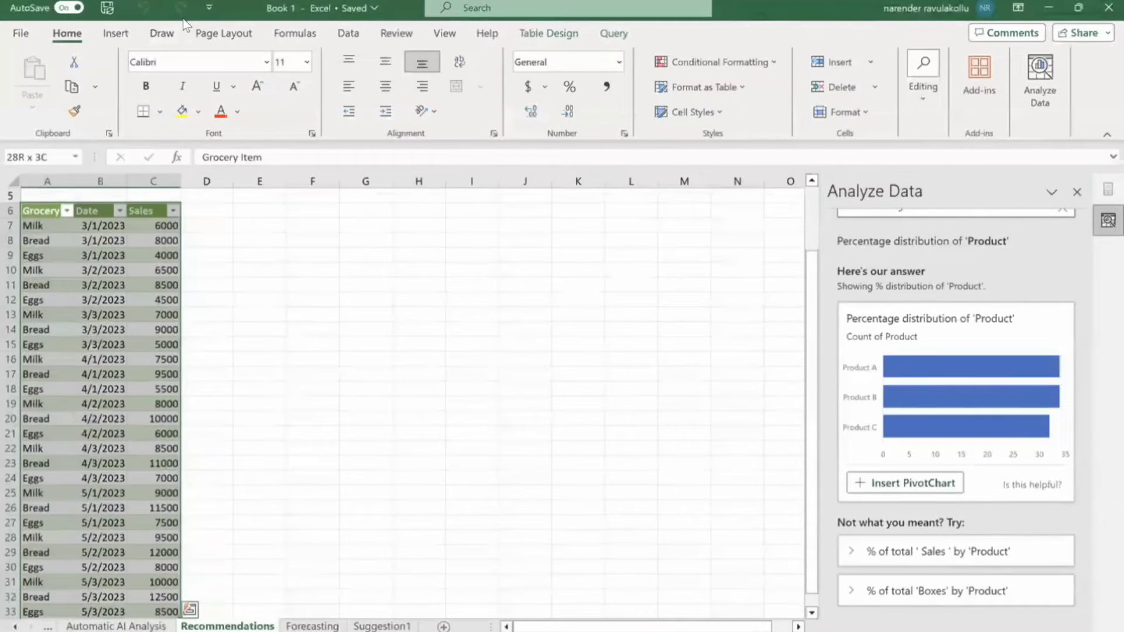
Insert the recommended Clustered Column PivotChart 'Sum of Sales by Grocery Item' on a new sheet.
{"action": "left_click", "coordinate": [120, 35]}
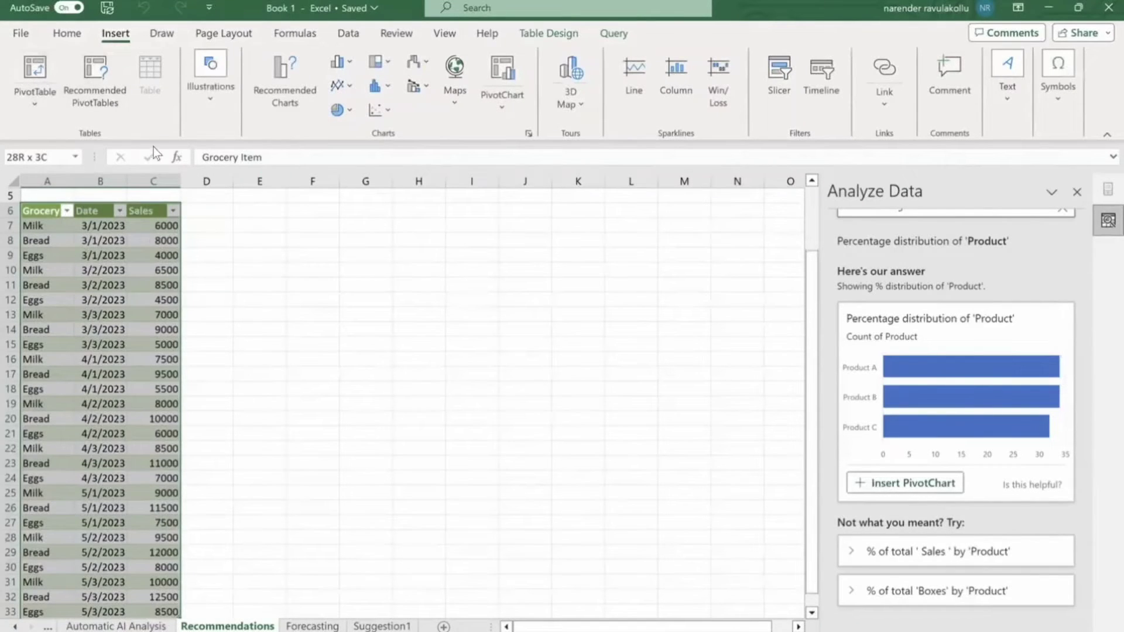
{"action": "left_click", "coordinate": [294, 89]}
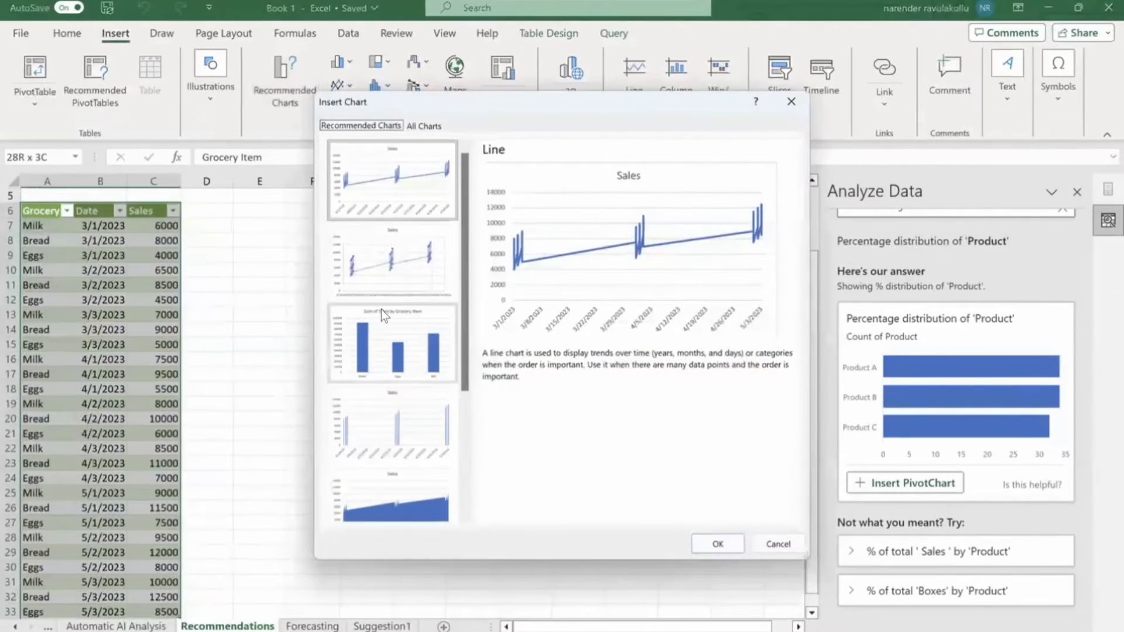
{"action": "scroll", "coordinate": [381, 310], "scroll_direction": "down", "scroll_amount": 3}
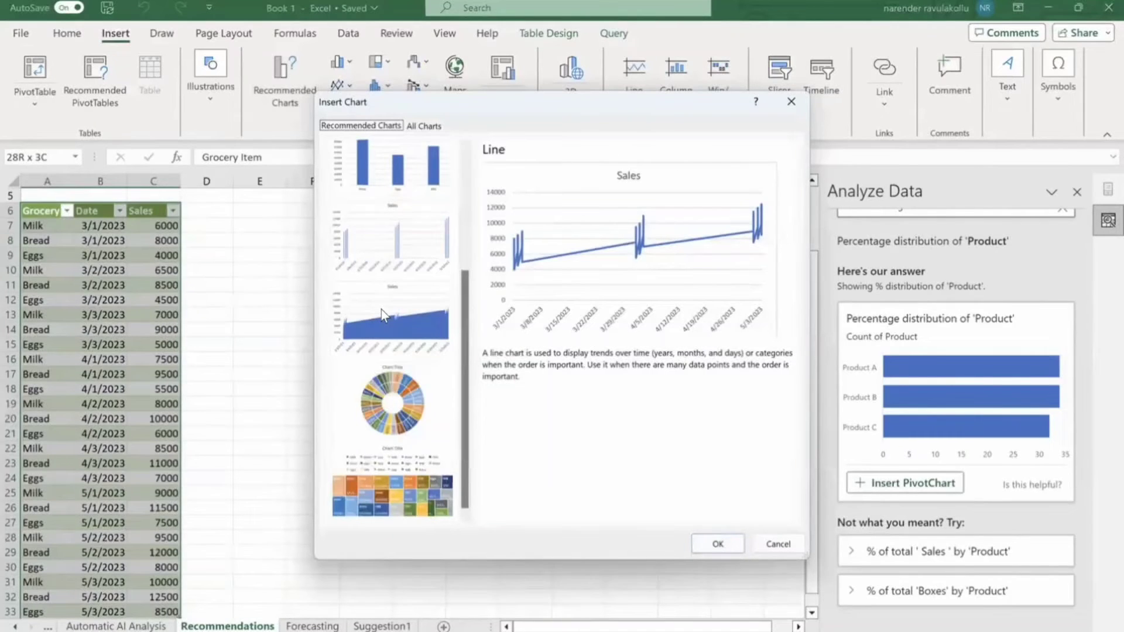
{"action": "scroll", "coordinate": [381, 309], "scroll_direction": "up", "scroll_amount": 3}
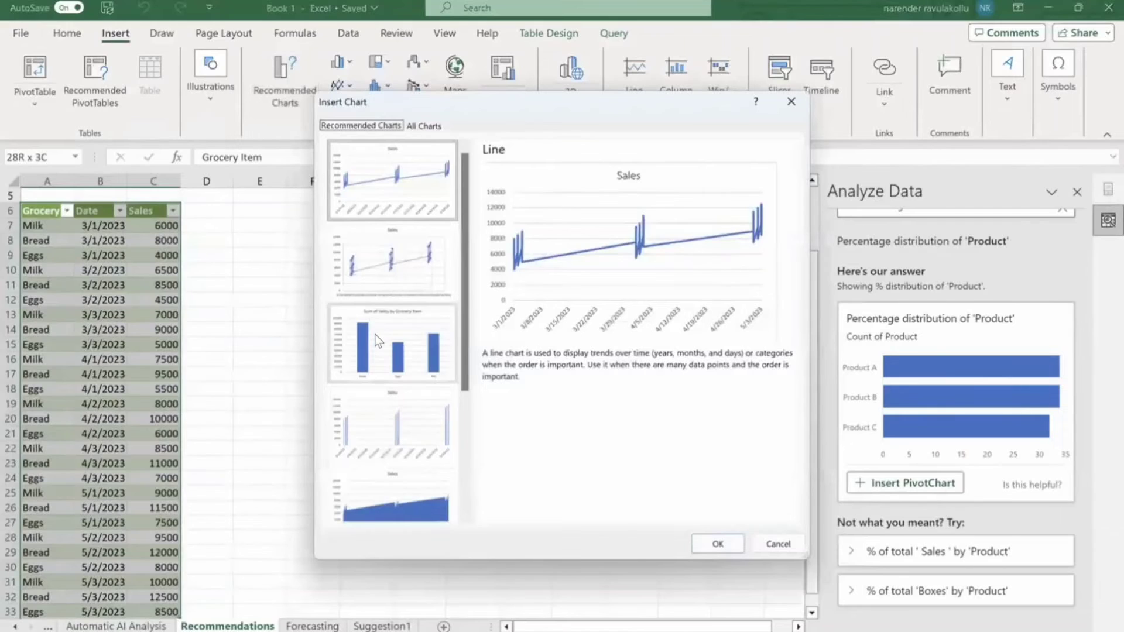
{"action": "left_click", "coordinate": [401, 351]}
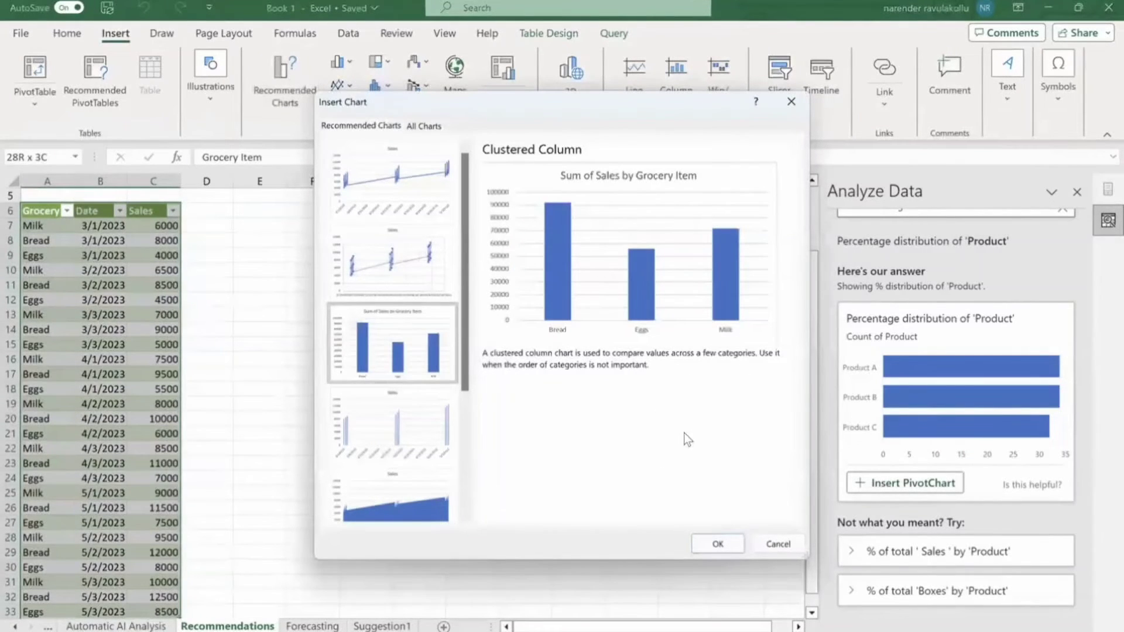
{"action": "left_click", "coordinate": [729, 547]}
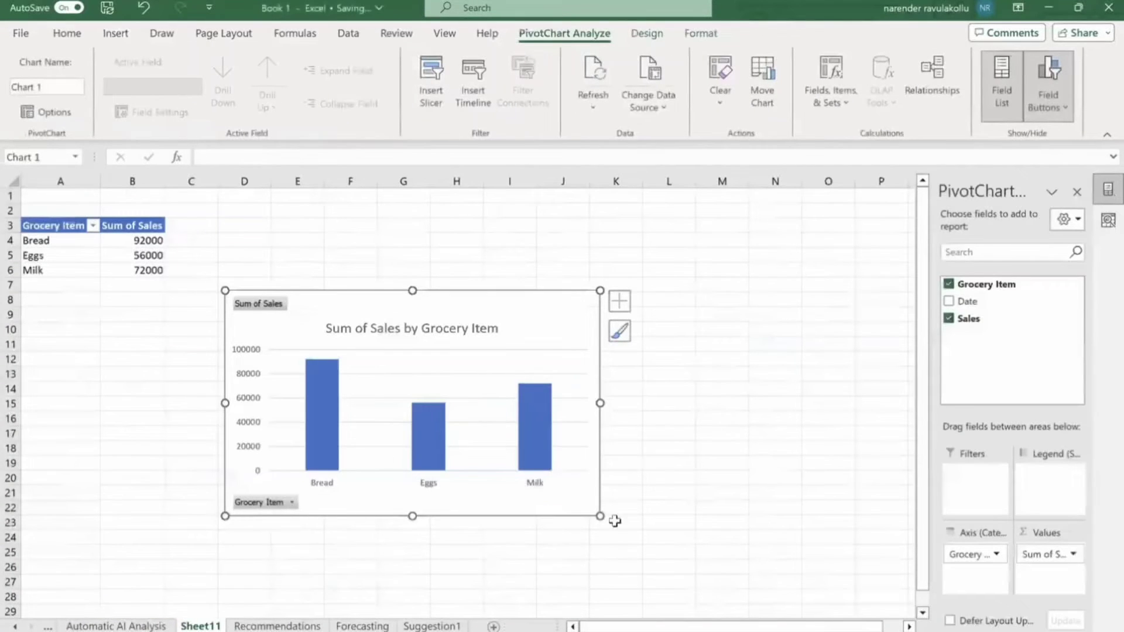
Enlarge the Sum of Sales by Grocery Item PivotChart on Sheet11.
{"action": "left_click_drag", "start_coordinate": [600, 516], "coordinate": [707, 560]}
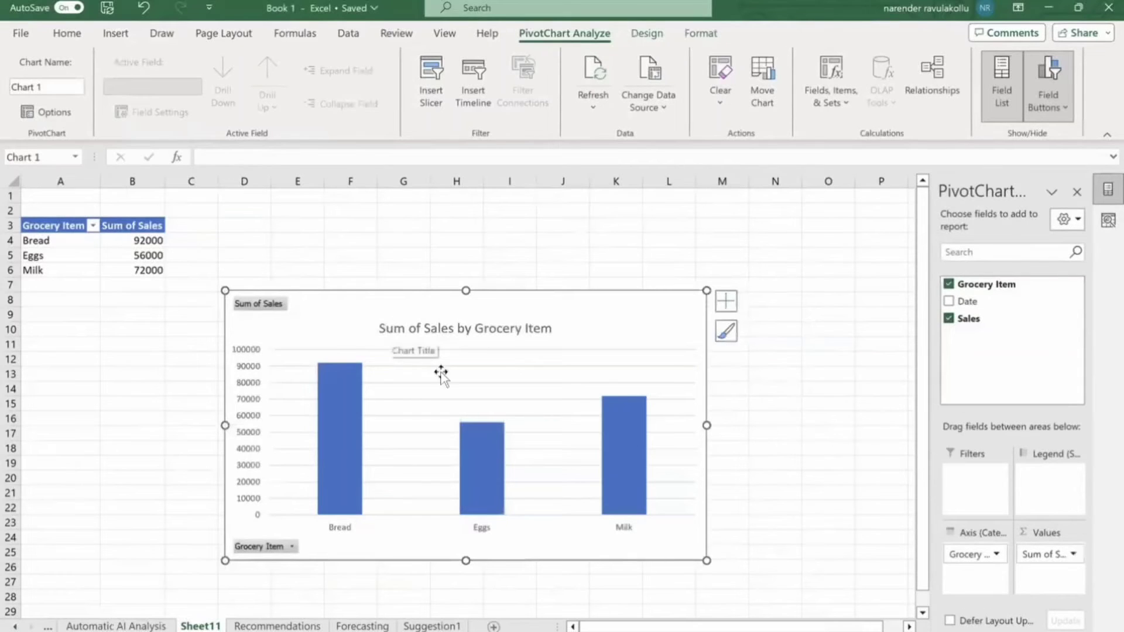
{"action": "mouse_move", "coordinate": [352, 470]}
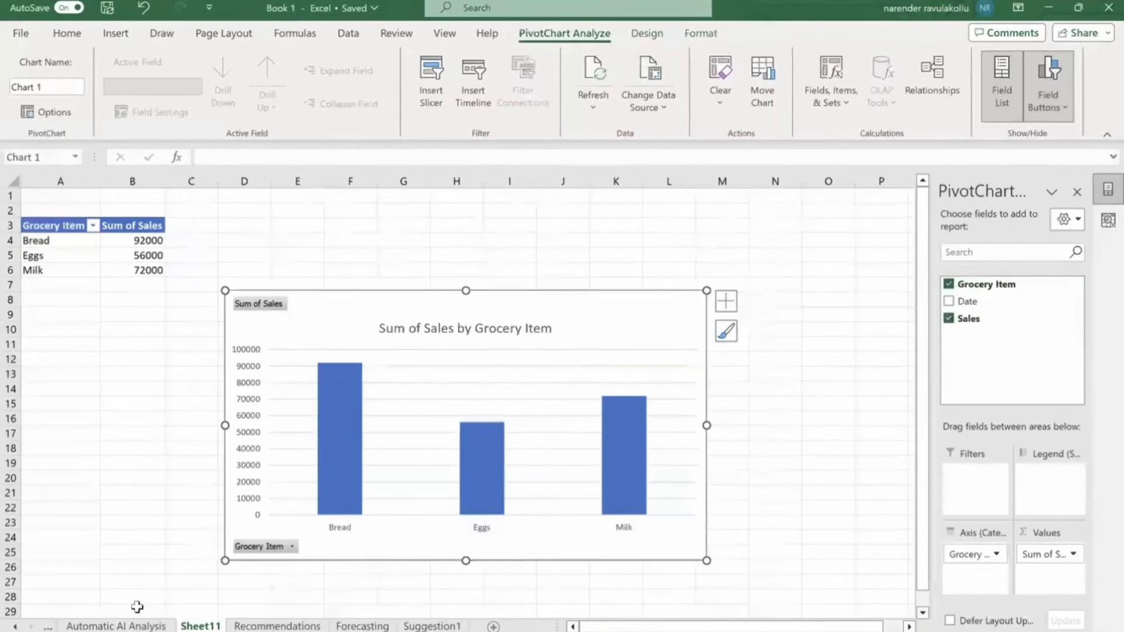
{"action": "left_click", "coordinate": [271, 625]}
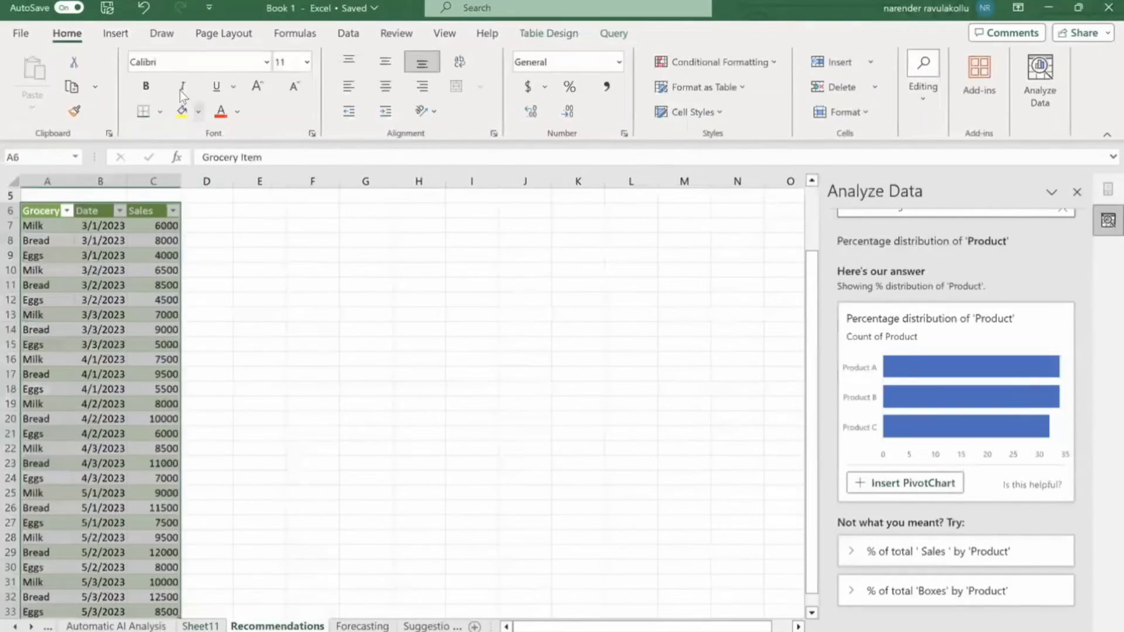
{"action": "left_click", "coordinate": [123, 34]}
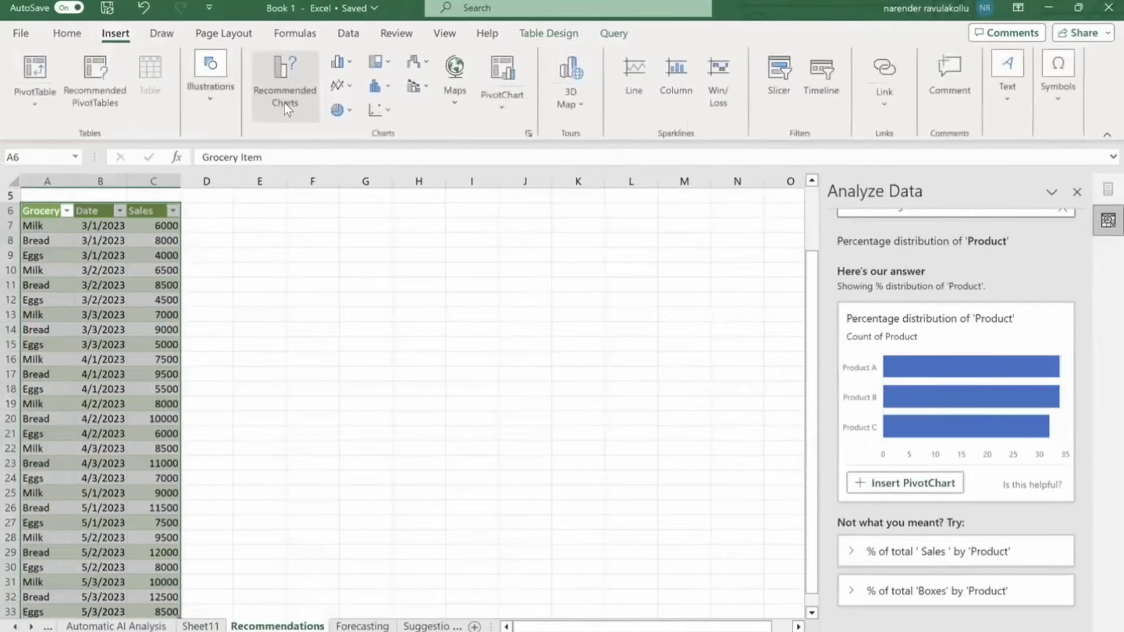
{"action": "left_click", "coordinate": [284, 94]}
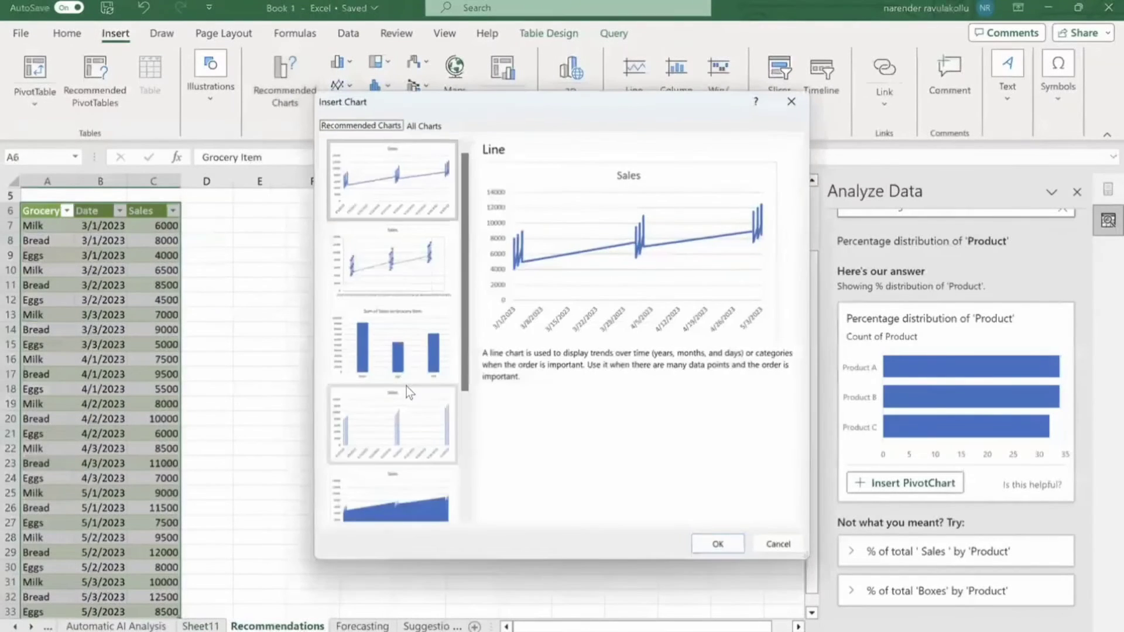
{"action": "scroll", "coordinate": [408, 391], "scroll_direction": "down", "scroll_amount": 3}
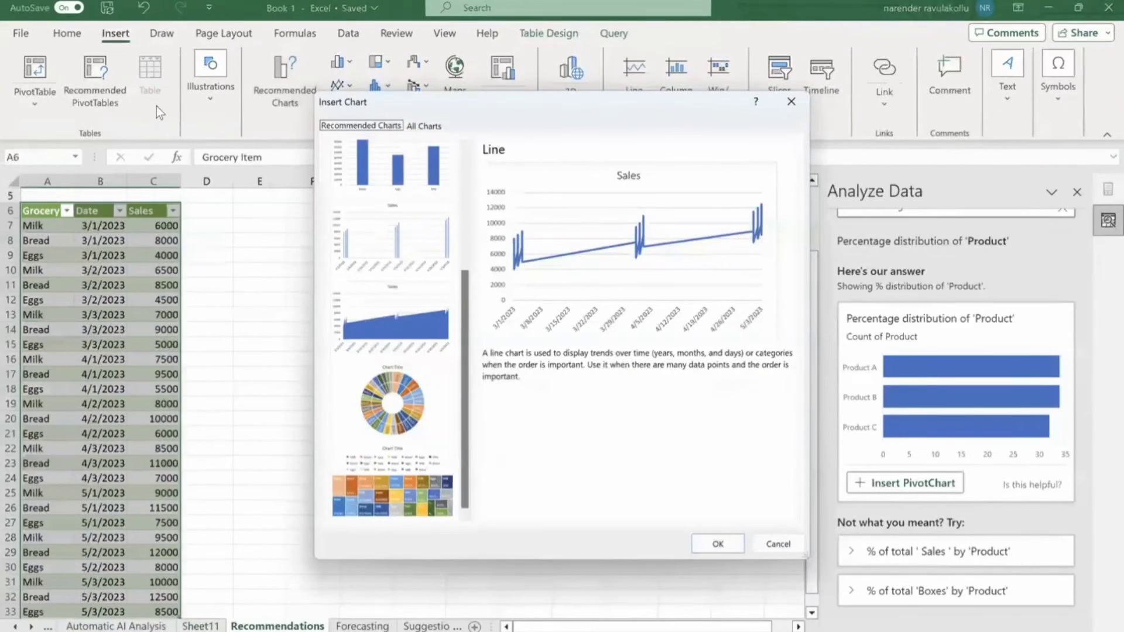
{"action": "left_click", "coordinate": [790, 101]}
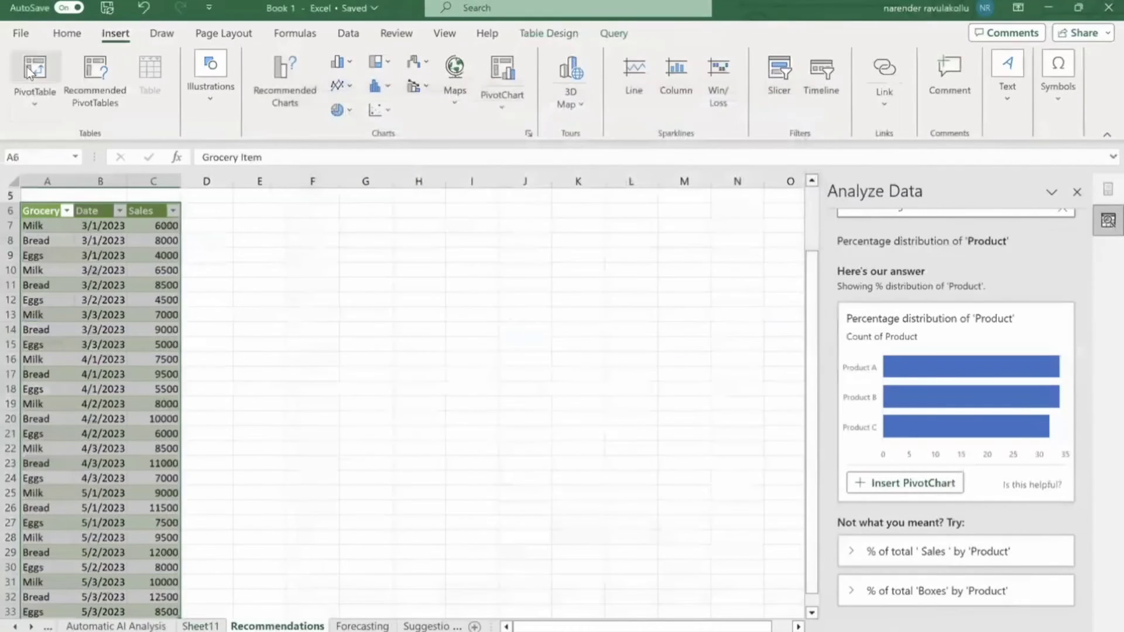
{"action": "left_click", "coordinate": [96, 70]}
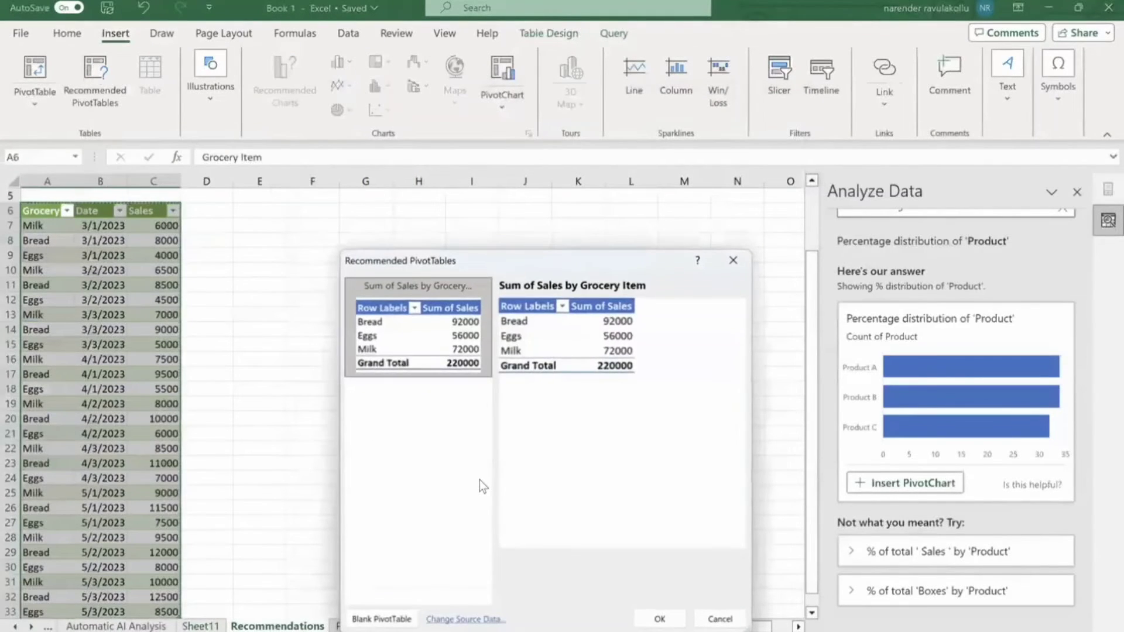
{"action": "left_click", "coordinate": [732, 262]}
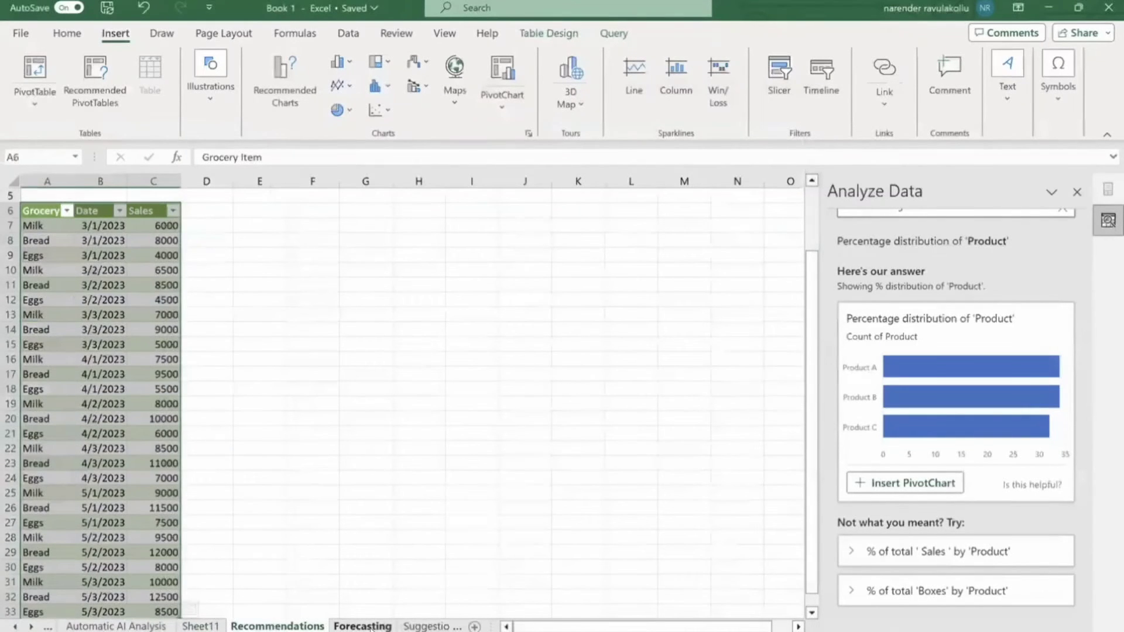
On the Forecasting sheet, select the whole Date and Installs table A4:B13.
{"action": "left_click", "coordinate": [362, 627]}
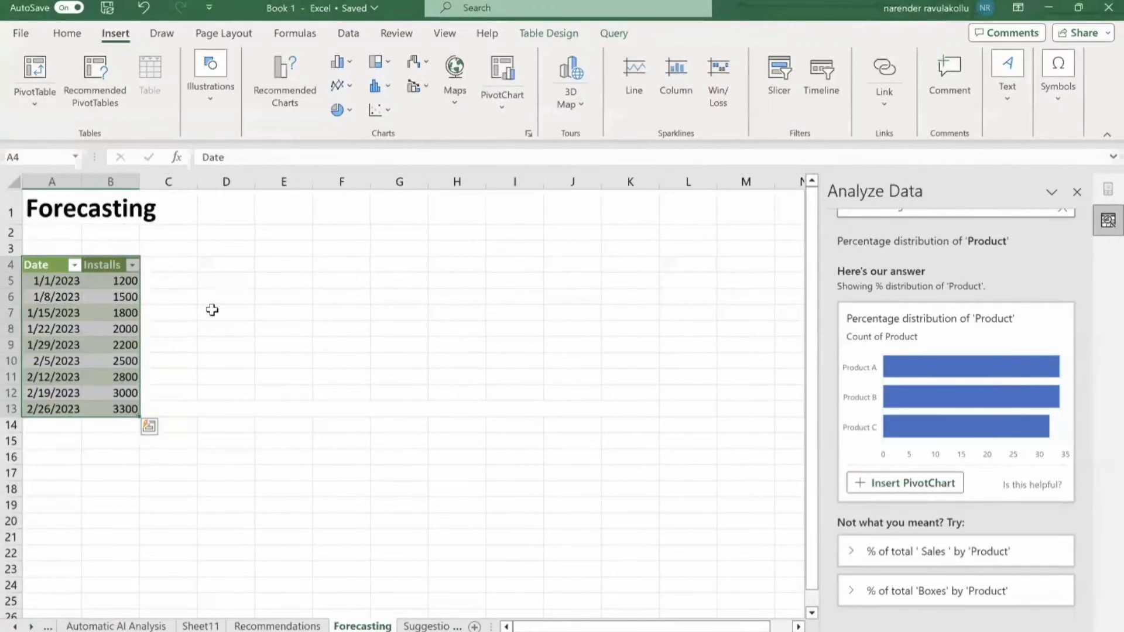
{"action": "left_click", "coordinate": [212, 309]}
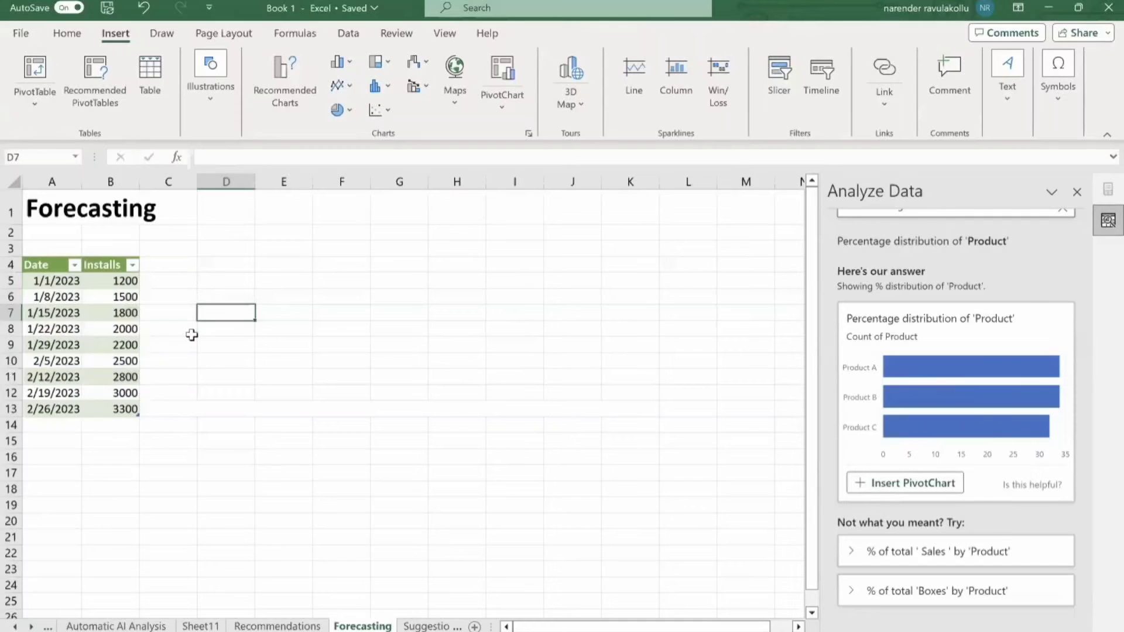
{"action": "left_click", "coordinate": [46, 264]}
{"action": "left_click_drag", "start_coordinate": [46, 264], "coordinate": [125, 409]}
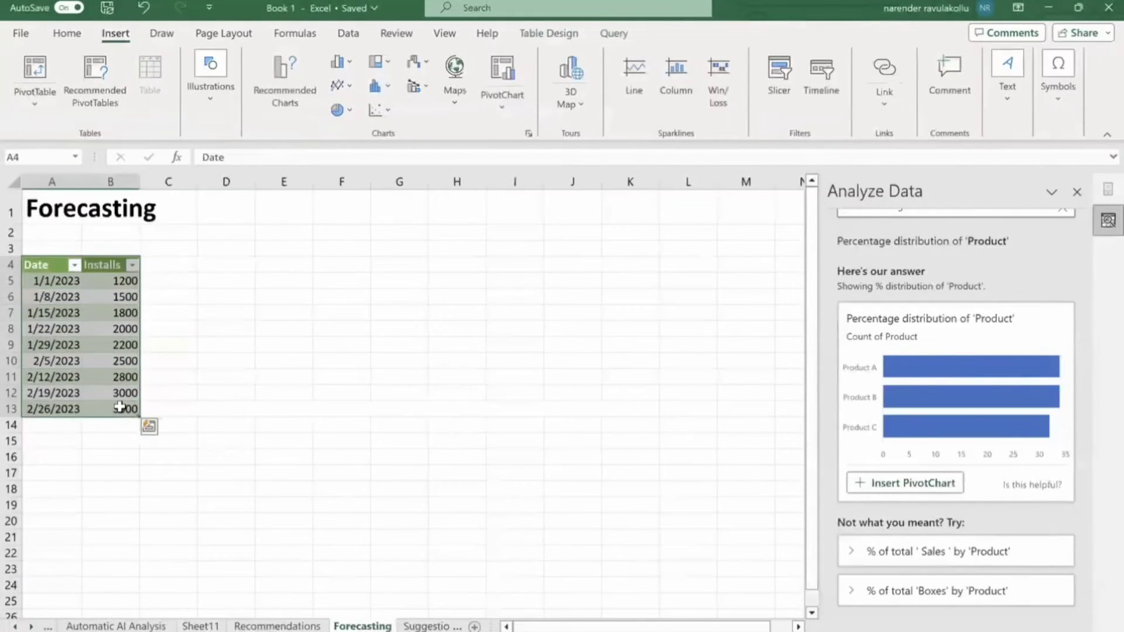
{"action": "left_click", "coordinate": [281, 275]}
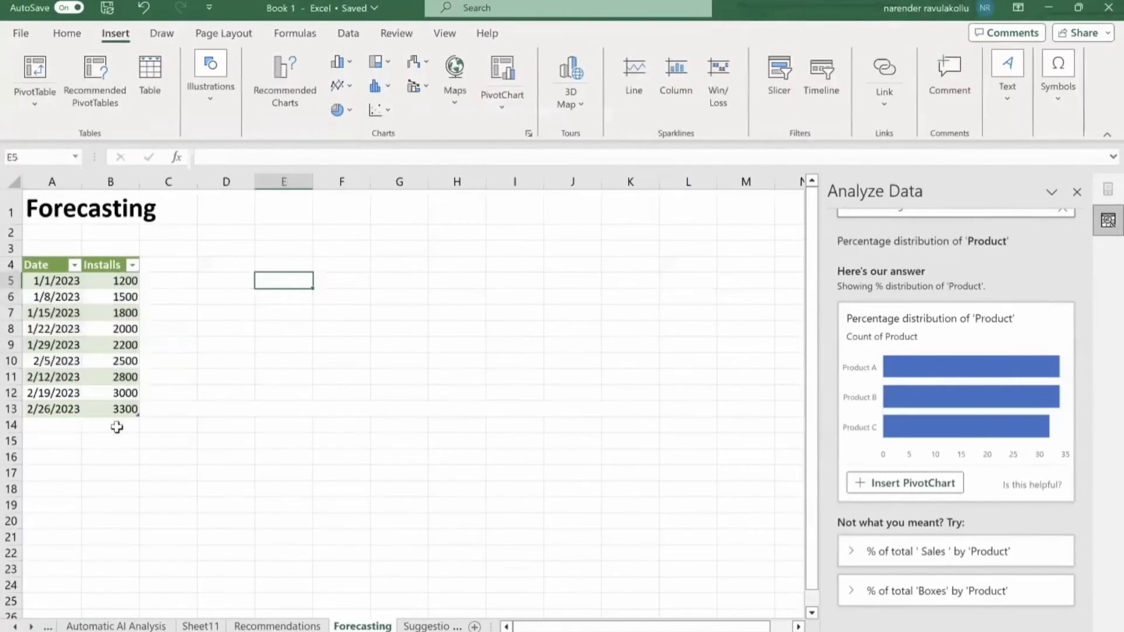
{"action": "left_click", "coordinate": [30, 264]}
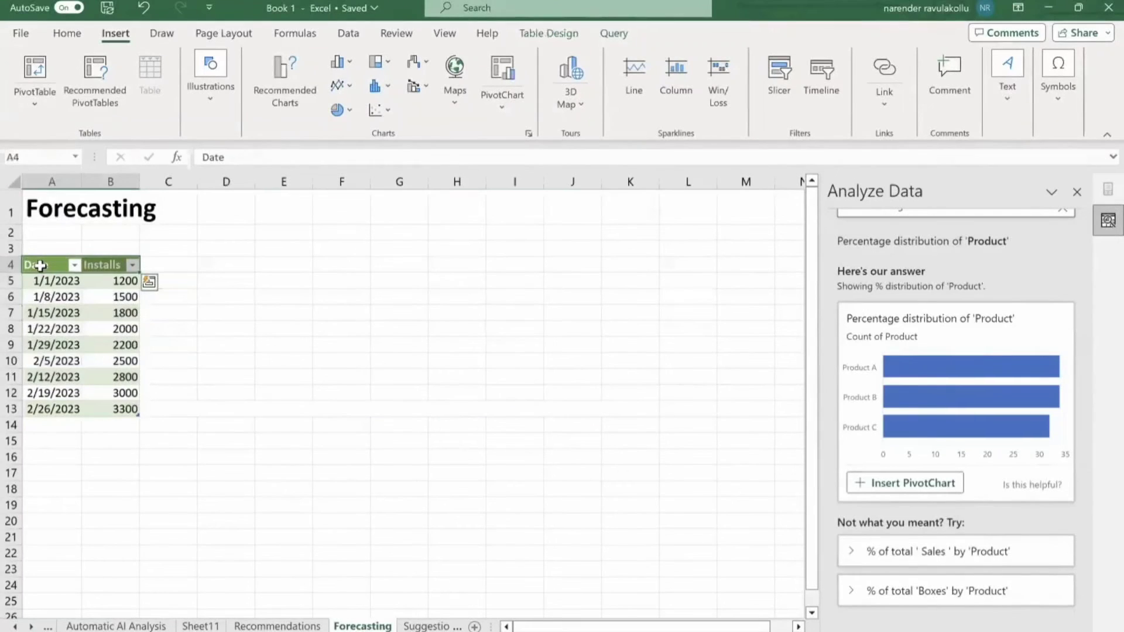
{"action": "key", "text": "ctrl+shift+Down"}
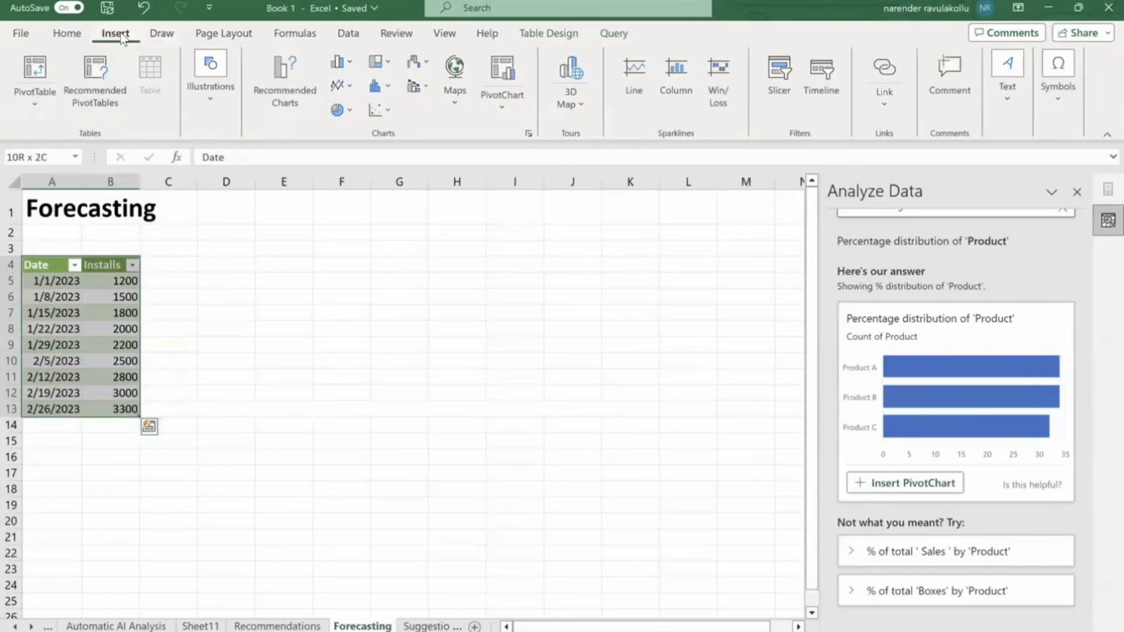
Create a forecast sheet of installs with Forecast End 3/19/2023.
{"action": "left_click", "coordinate": [350, 34]}
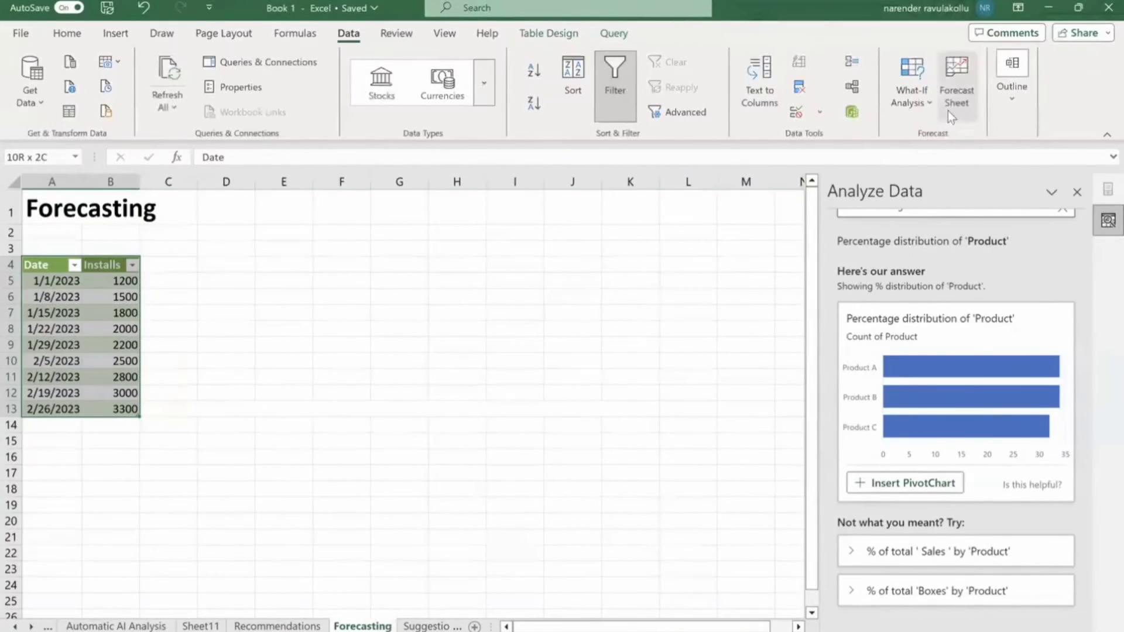
{"action": "left_click", "coordinate": [957, 94]}
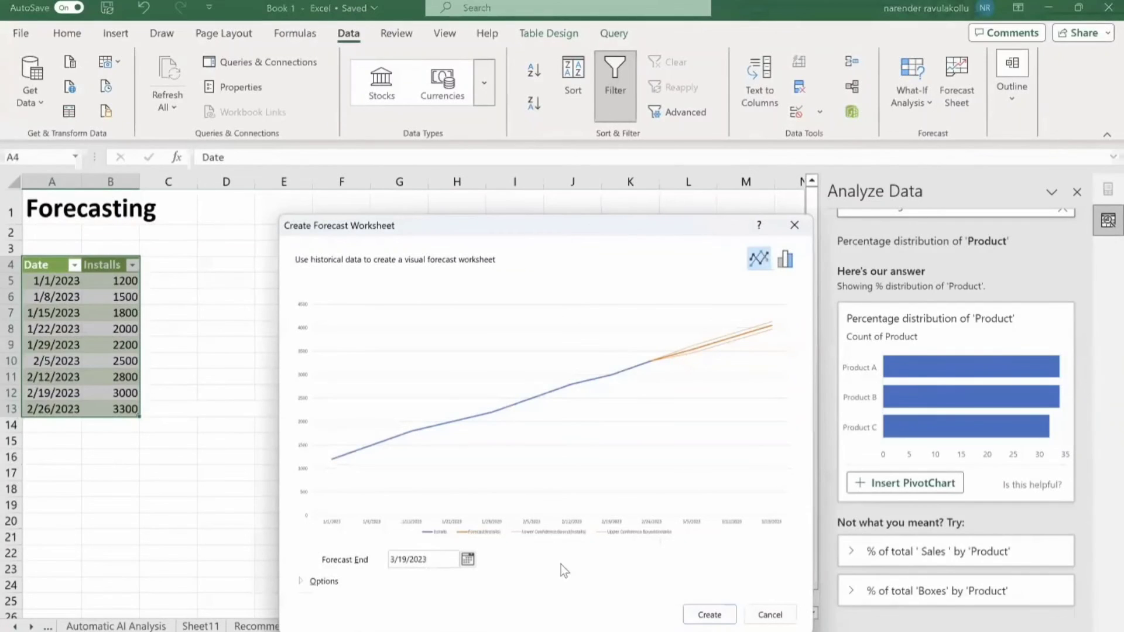
{"action": "left_click", "coordinate": [712, 616]}
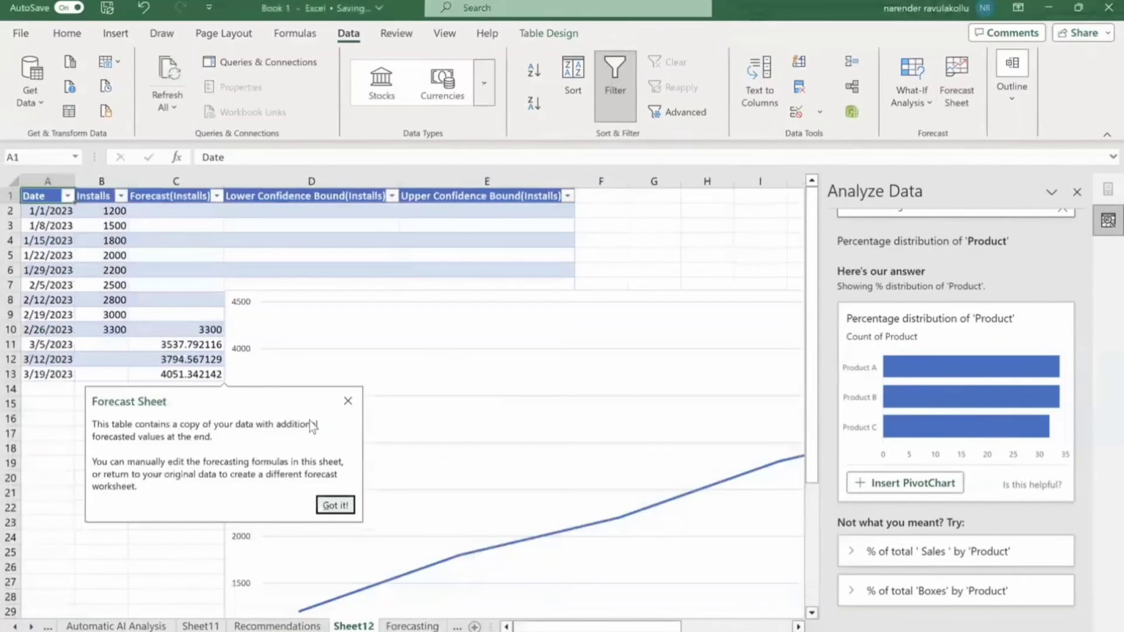
Dismiss the Forecast Sheet tip and inspect the chart's installs, forecast and confidence-bound lines.
{"action": "left_click", "coordinate": [334, 504]}
{"action": "scroll", "coordinate": [434, 460], "scroll_direction": "right", "scroll_amount": 5}
{"action": "scroll", "coordinate": [433, 459], "scroll_direction": "right", "scroll_amount": 5}
{"action": "scroll", "coordinate": [433, 459], "scroll_direction": "left", "scroll_amount": 10}
{"action": "scroll", "coordinate": [433, 460], "scroll_direction": "right", "scroll_amount": 2}
{"action": "scroll", "coordinate": [433, 460], "scroll_direction": "down", "scroll_amount": 3}
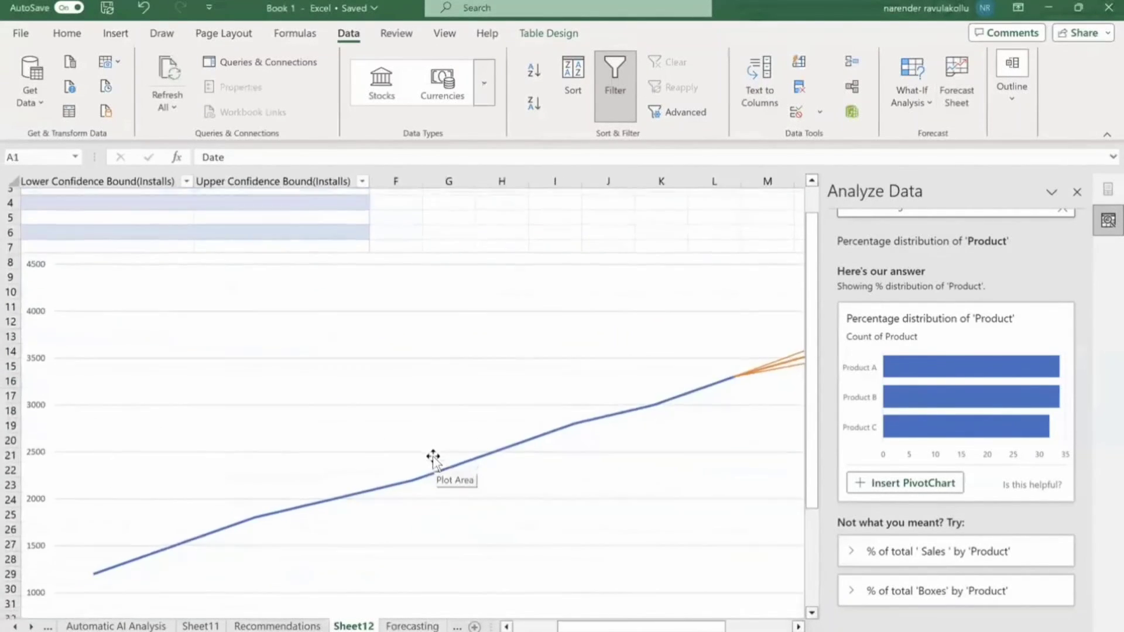
{"action": "scroll", "coordinate": [433, 459], "scroll_direction": "down", "scroll_amount": 2}
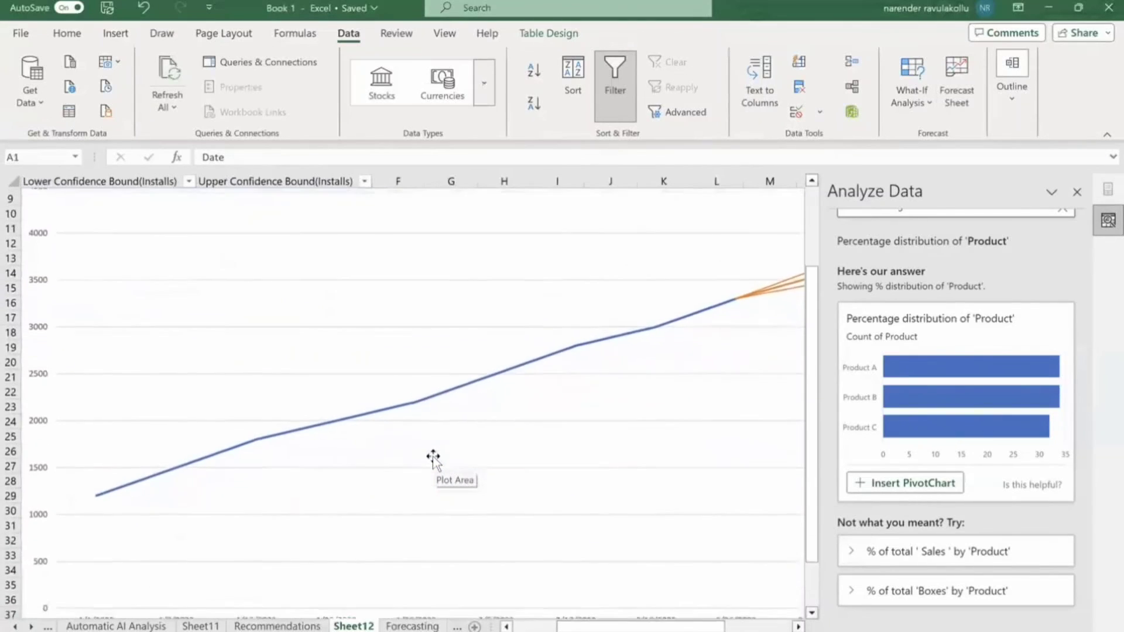
{"action": "scroll", "coordinate": [434, 460], "scroll_direction": "down", "scroll_amount": 3}
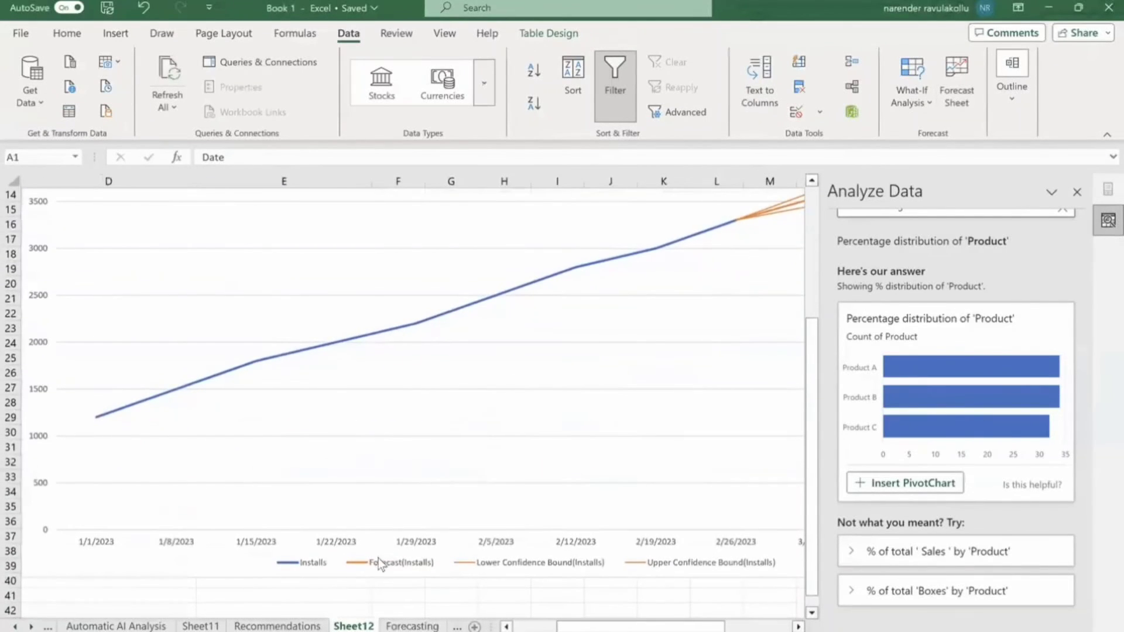
{"action": "scroll", "coordinate": [693, 356], "scroll_direction": "right", "scroll_amount": 3}
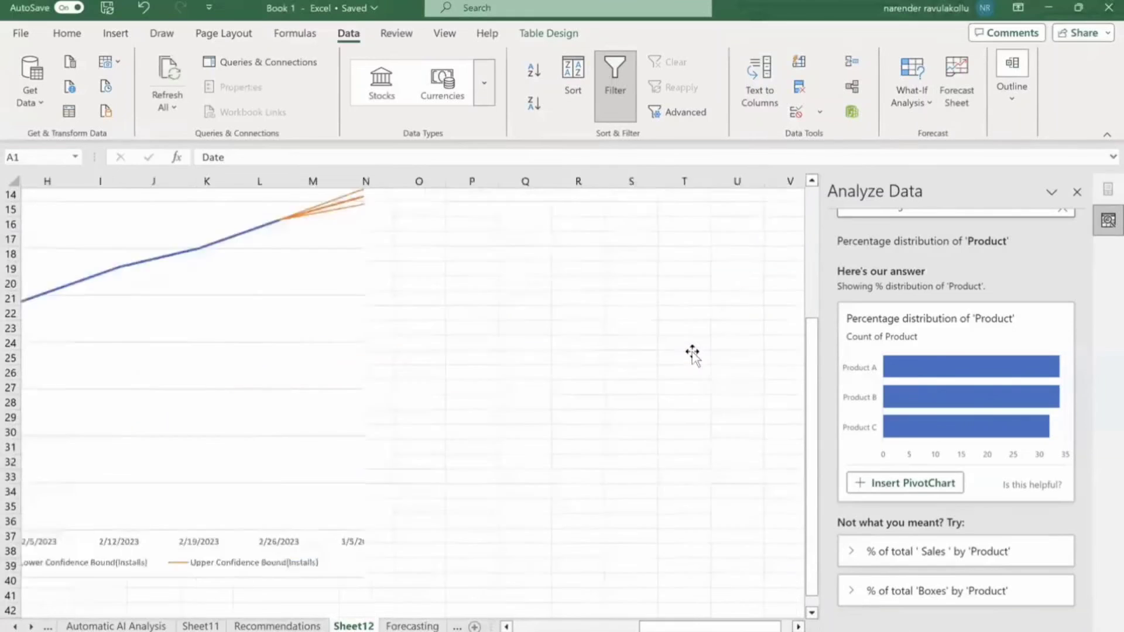
{"action": "scroll", "coordinate": [693, 355], "scroll_direction": "right", "scroll_amount": 3}
{"action": "scroll", "coordinate": [692, 355], "scroll_direction": "left", "scroll_amount": 5}
{"action": "scroll", "coordinate": [693, 353], "scroll_direction": "up", "scroll_amount": 1}
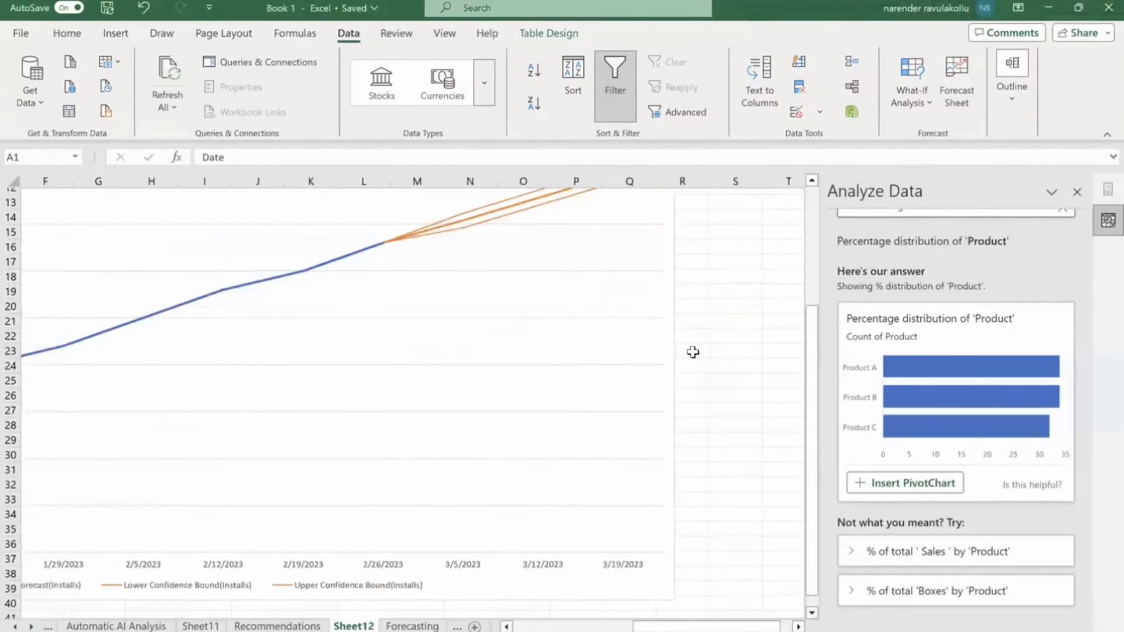
{"action": "scroll", "coordinate": [692, 352], "scroll_direction": "right", "scroll_amount": 1}
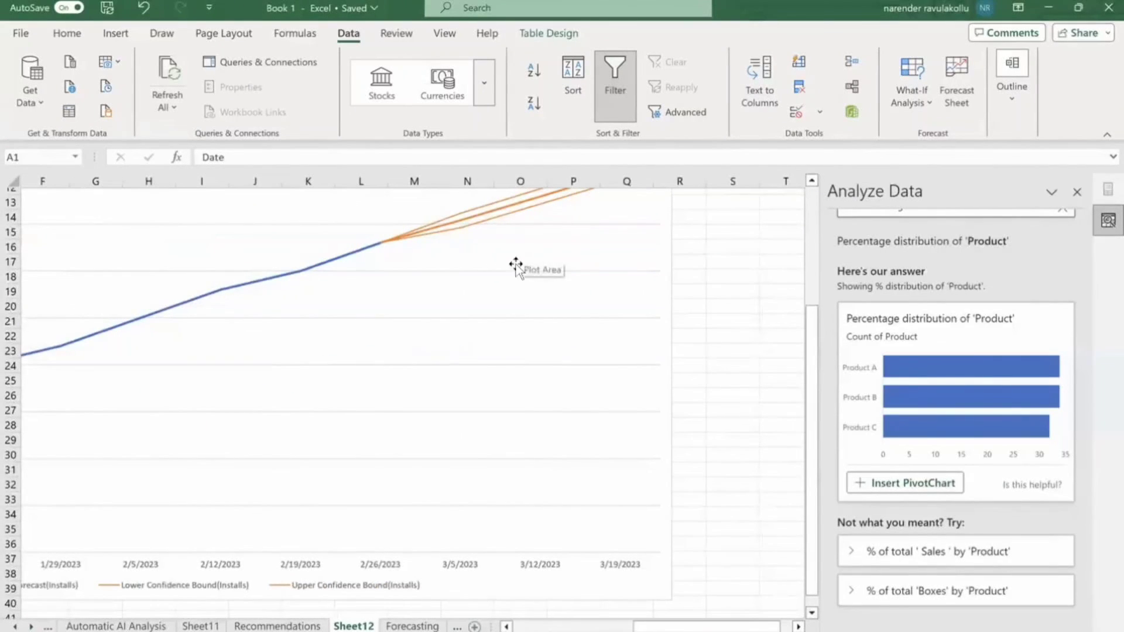
{"action": "scroll", "coordinate": [366, 401], "scroll_direction": "left", "scroll_amount": 3}
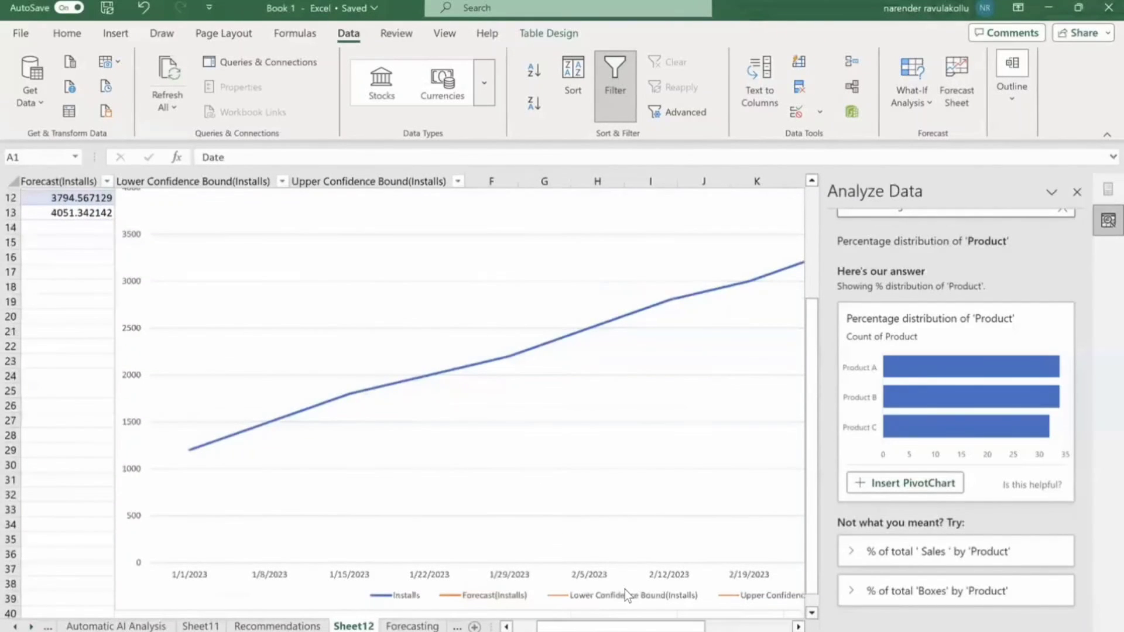
{"action": "scroll", "coordinate": [624, 589], "scroll_direction": "right", "scroll_amount": 4}
{"action": "scroll", "coordinate": [624, 589], "scroll_direction": "left", "scroll_amount": 4}
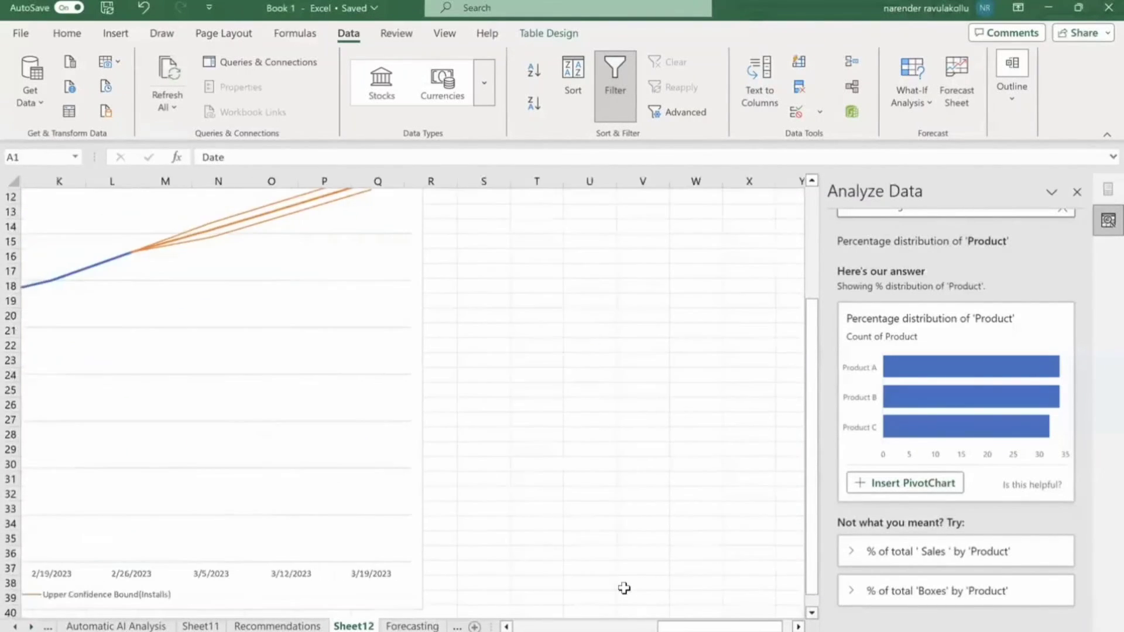
{"action": "scroll", "coordinate": [626, 590], "scroll_direction": "left", "scroll_amount": 3}
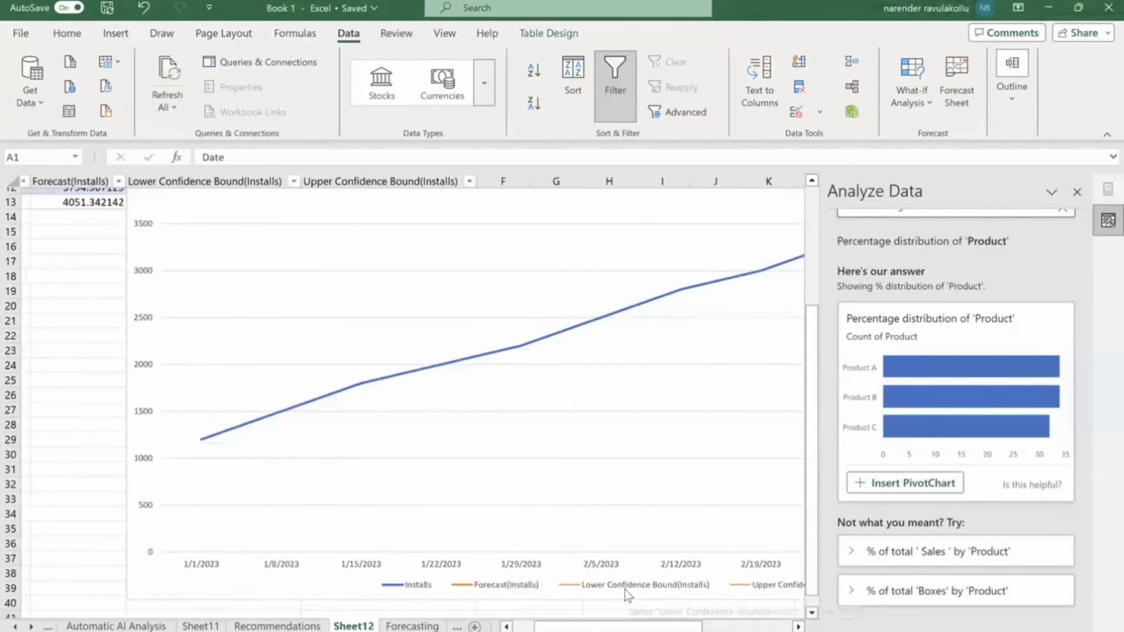